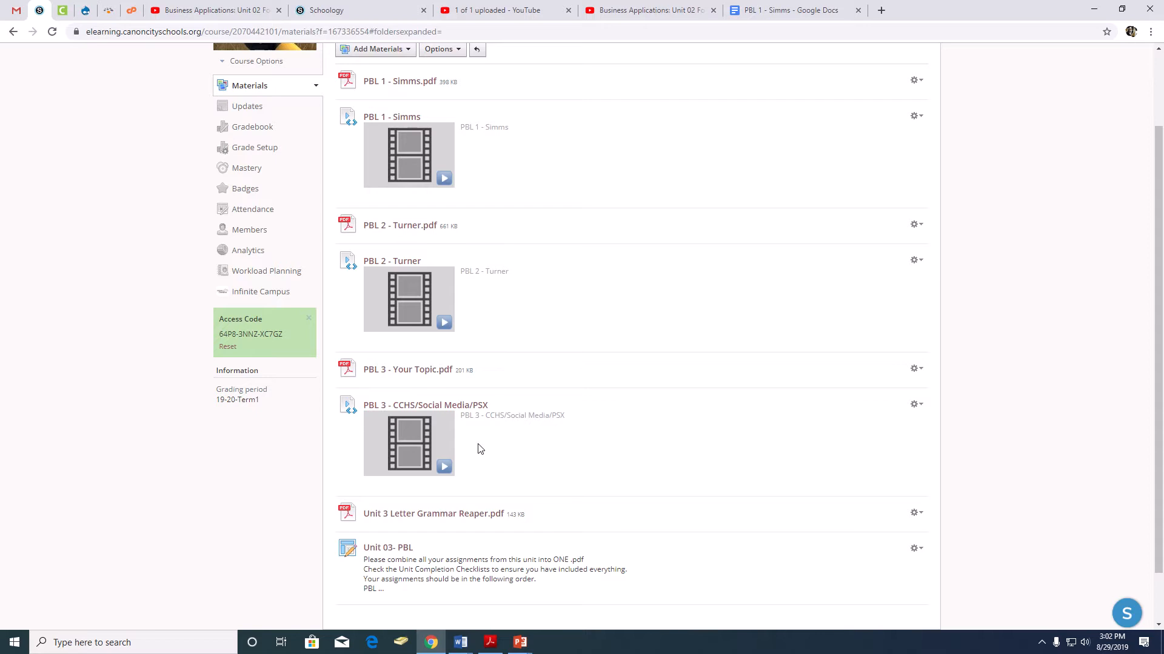
Switch to the PBL 1 - Simms document in Google Docs and look over the letter.
left_click(426, 636)
left_click(429, 644)
left_click(826, 8)
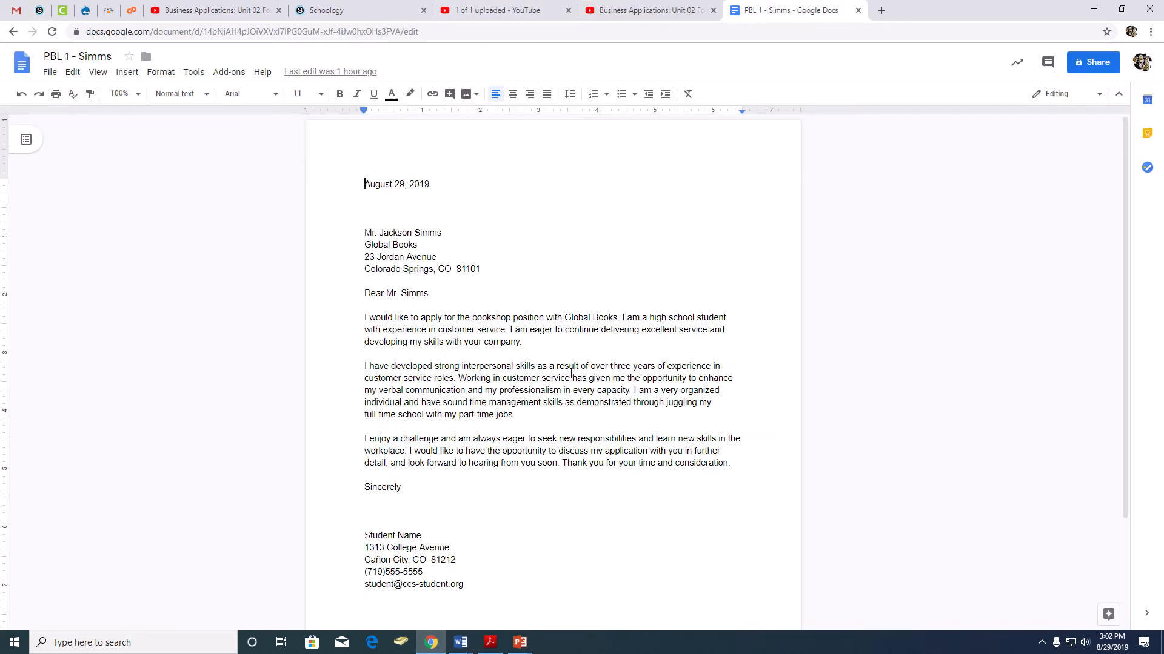
scroll(573, 367, "down", 2)
scroll(572, 367, "up", 1)
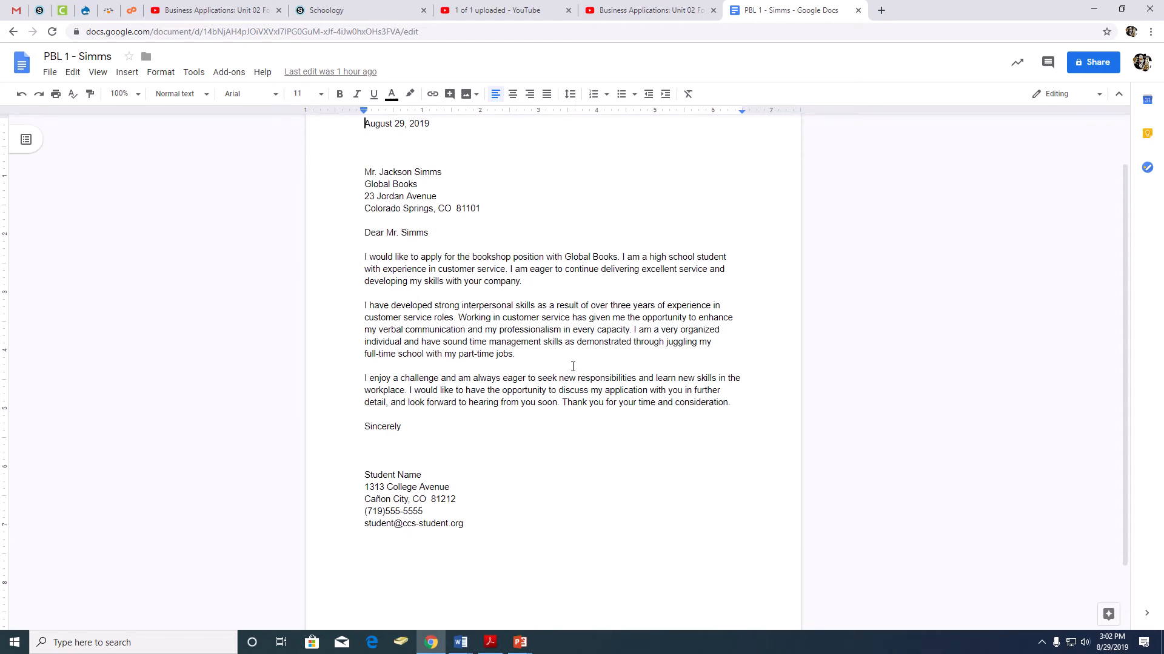
scroll(422, 218, "up", 1)
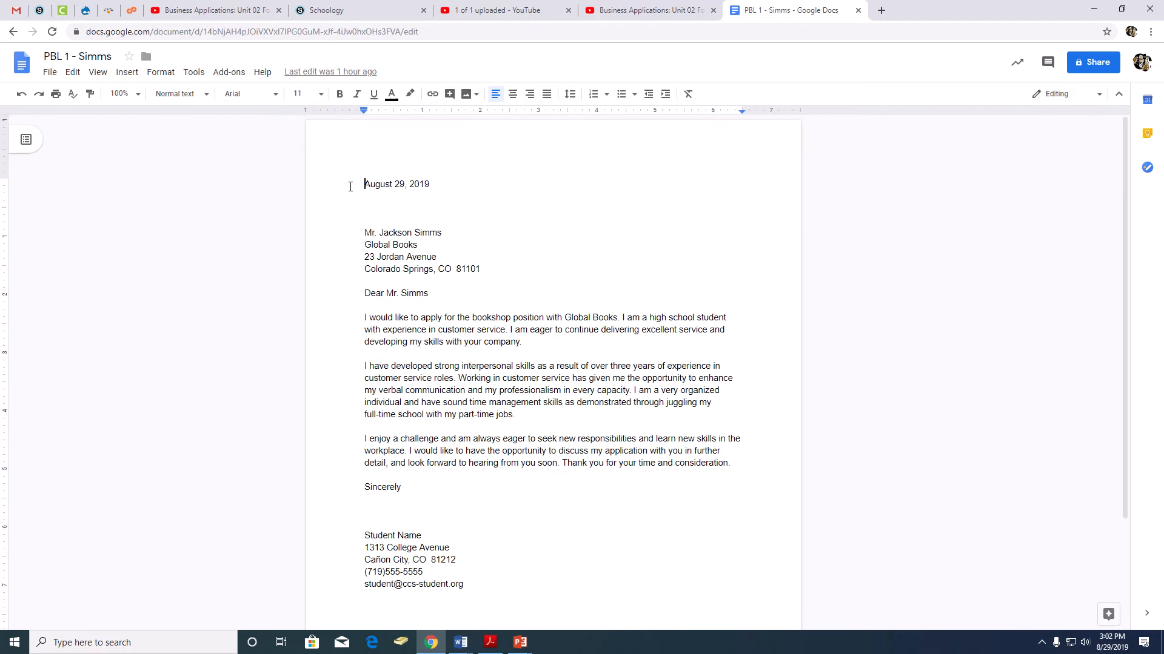
Format the whole letter, from the date to the sender's e-mail line, in Times New Roman, size 12.
left_click_drag(365, 180, 515, 591)
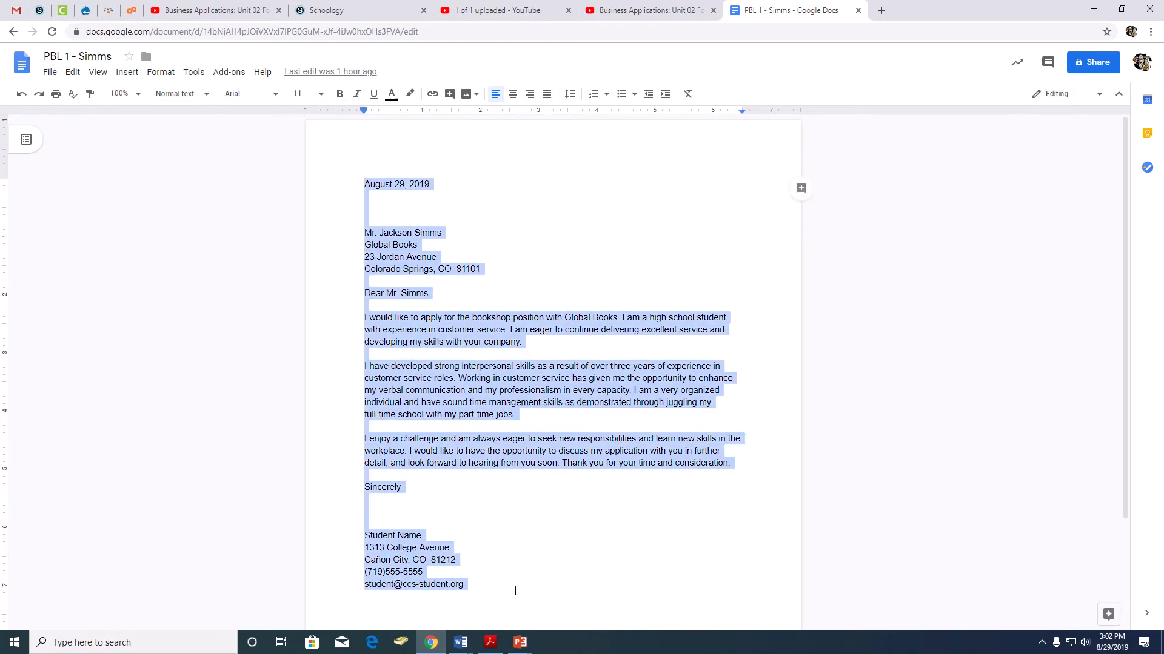
left_click(274, 94)
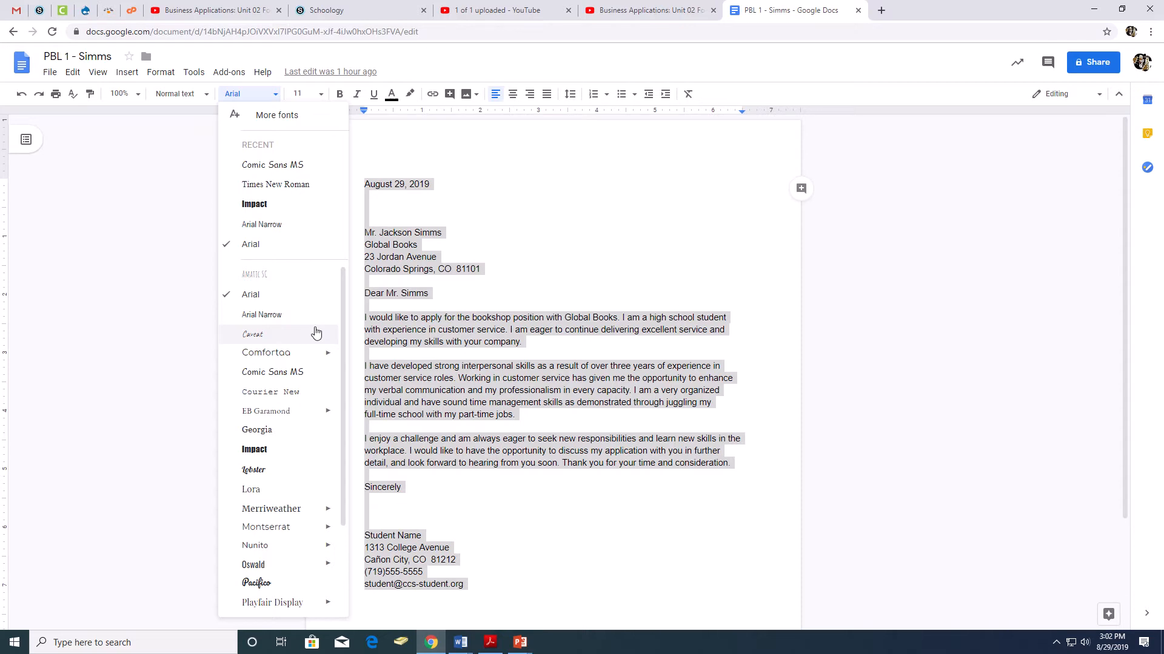
left_click(276, 184)
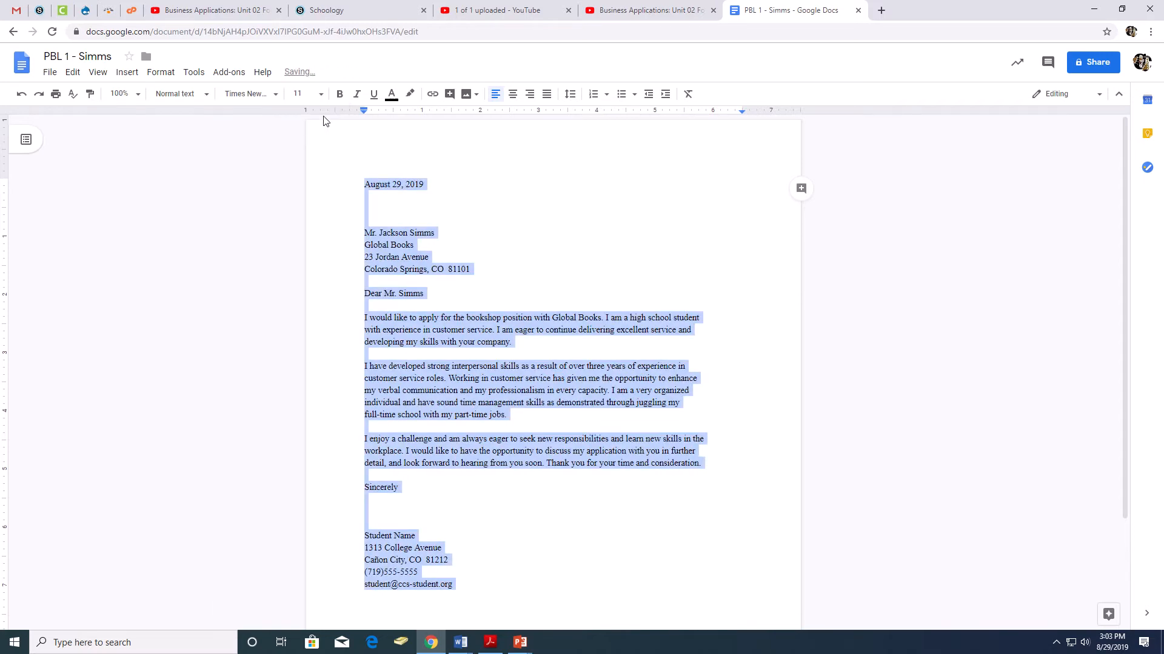
left_click(320, 95)
left_click(302, 192)
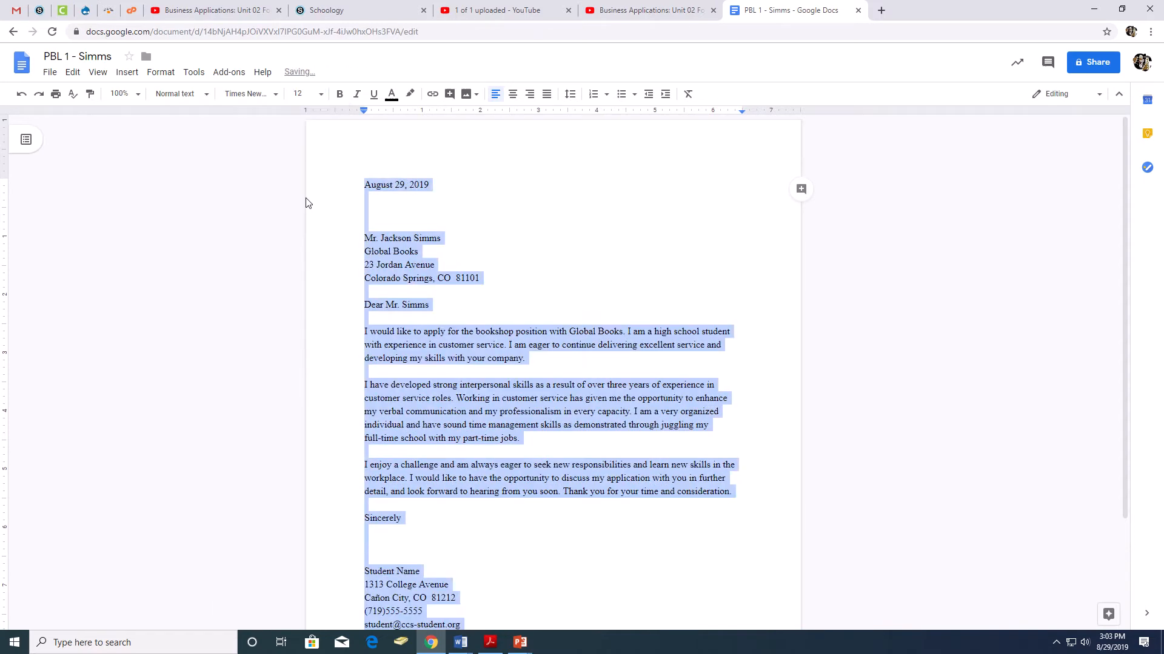
left_click(601, 355)
scroll(518, 350, "down", 2)
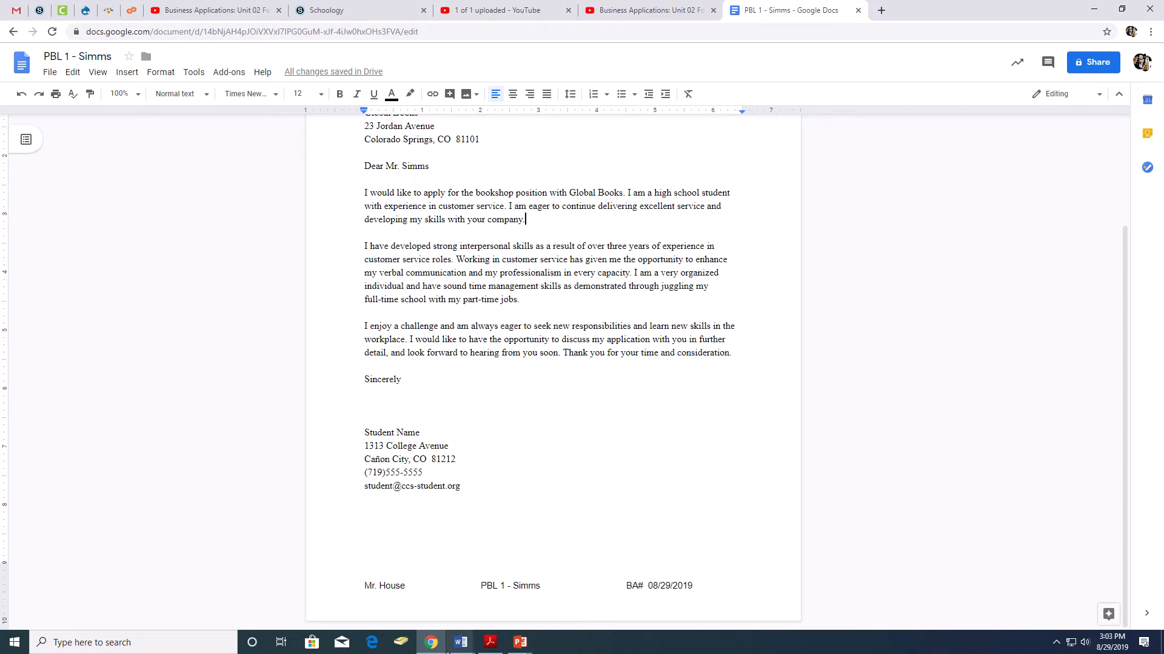
Switch to Document1 in Word and add the gray diagonal CONFIDENTIAL 1 watermark to the letter.
mouse_move(461, 642)
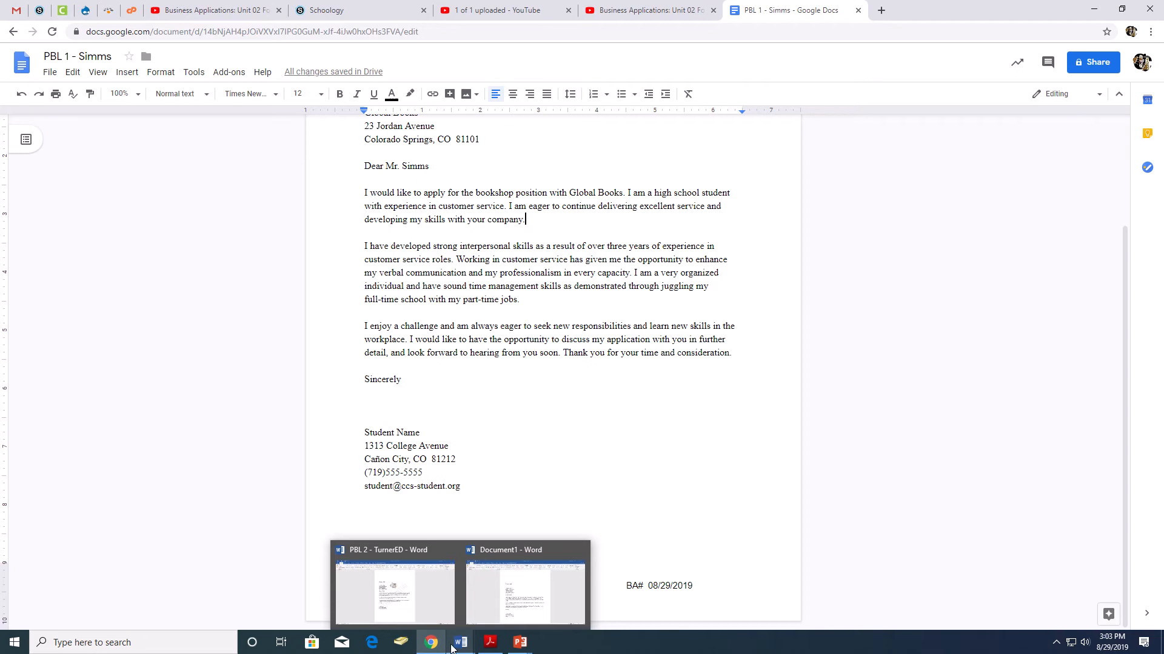
left_click(544, 607)
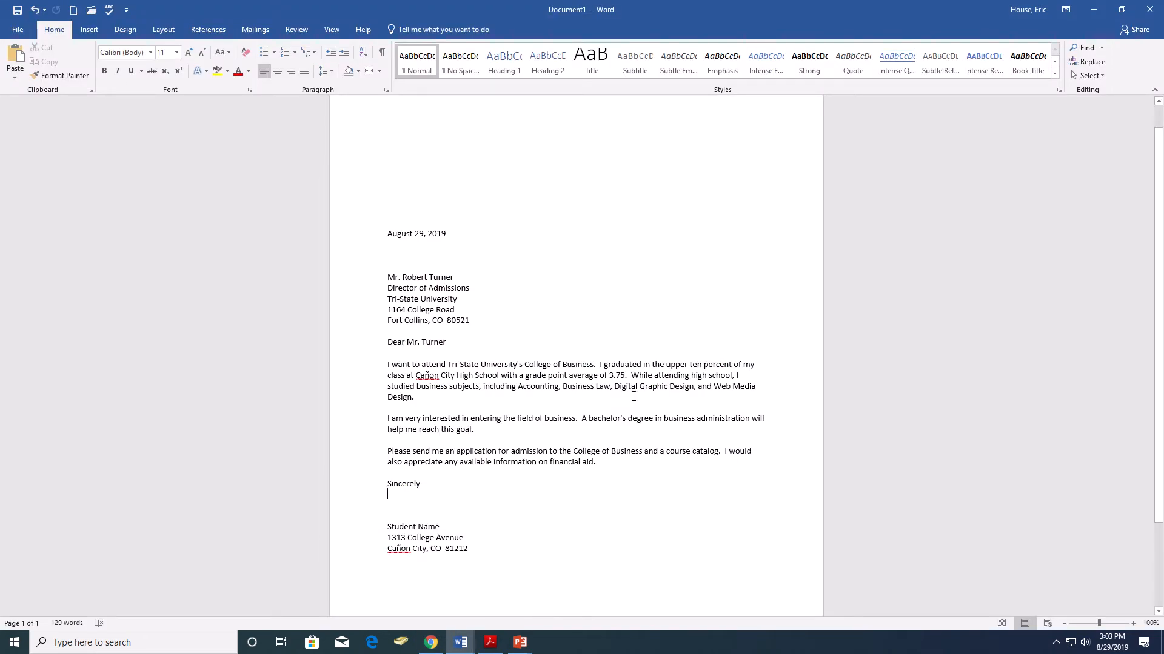
scroll(633, 396, "down", 1)
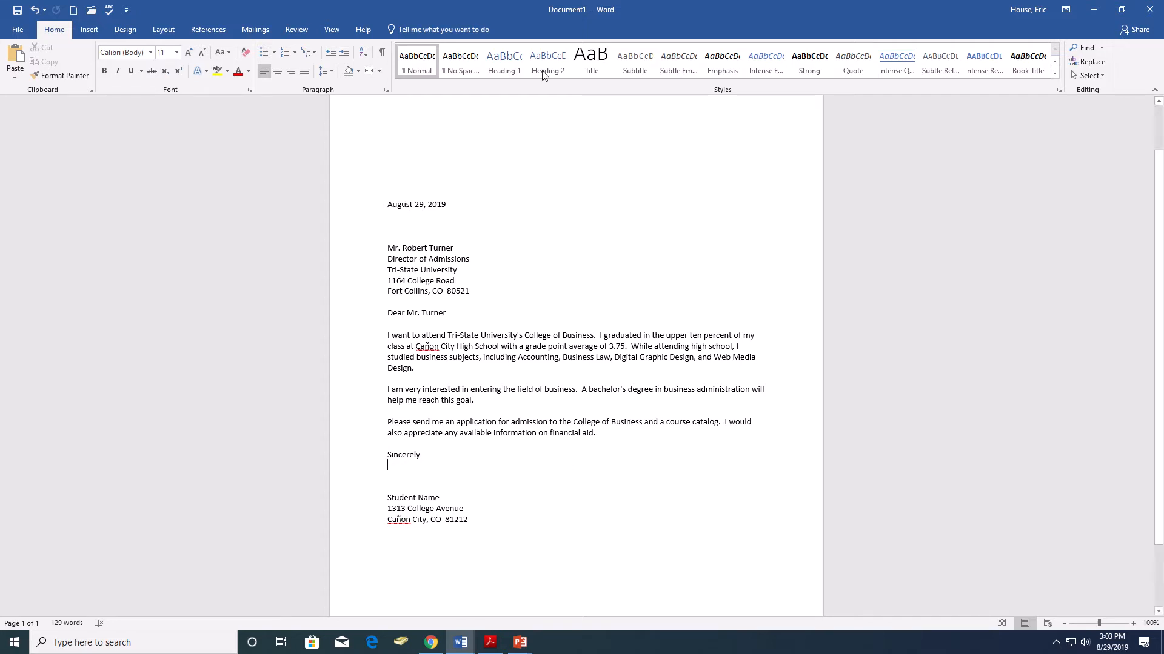
mouse_move(648, 13)
left_click(124, 30)
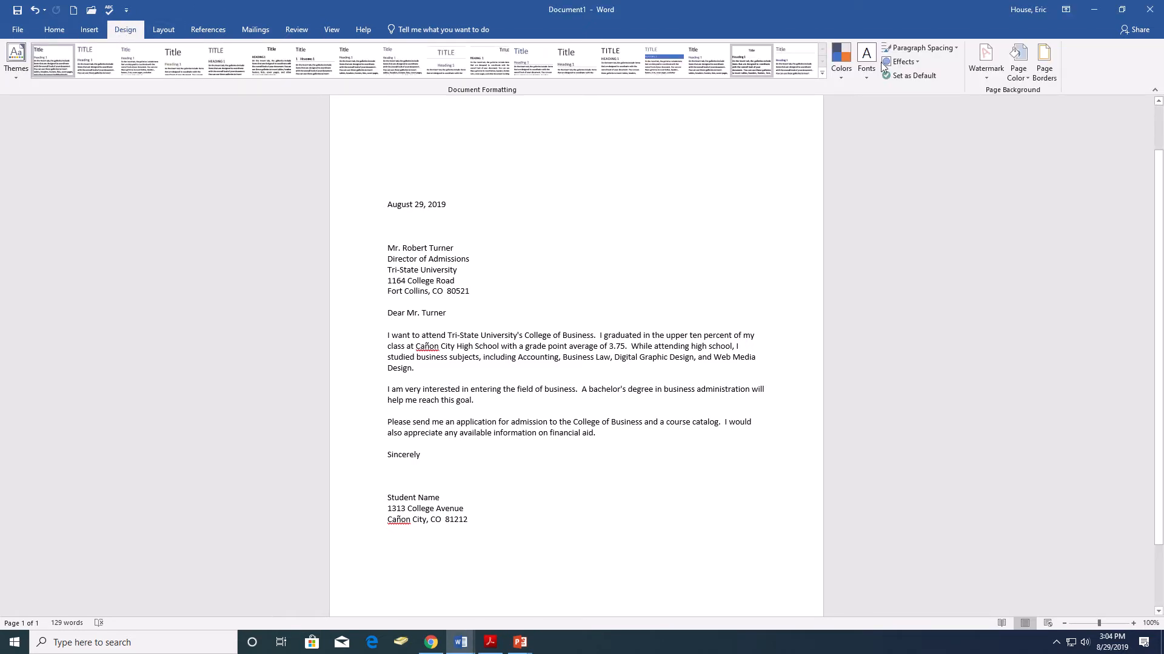
left_click(990, 60)
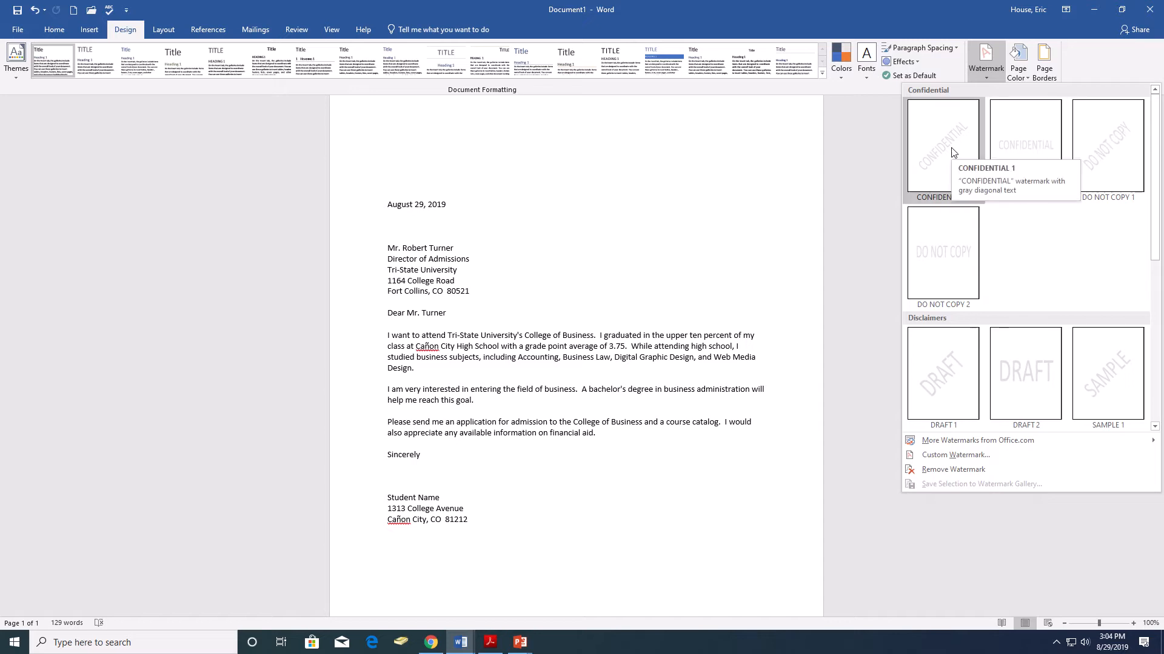
key("Escape")
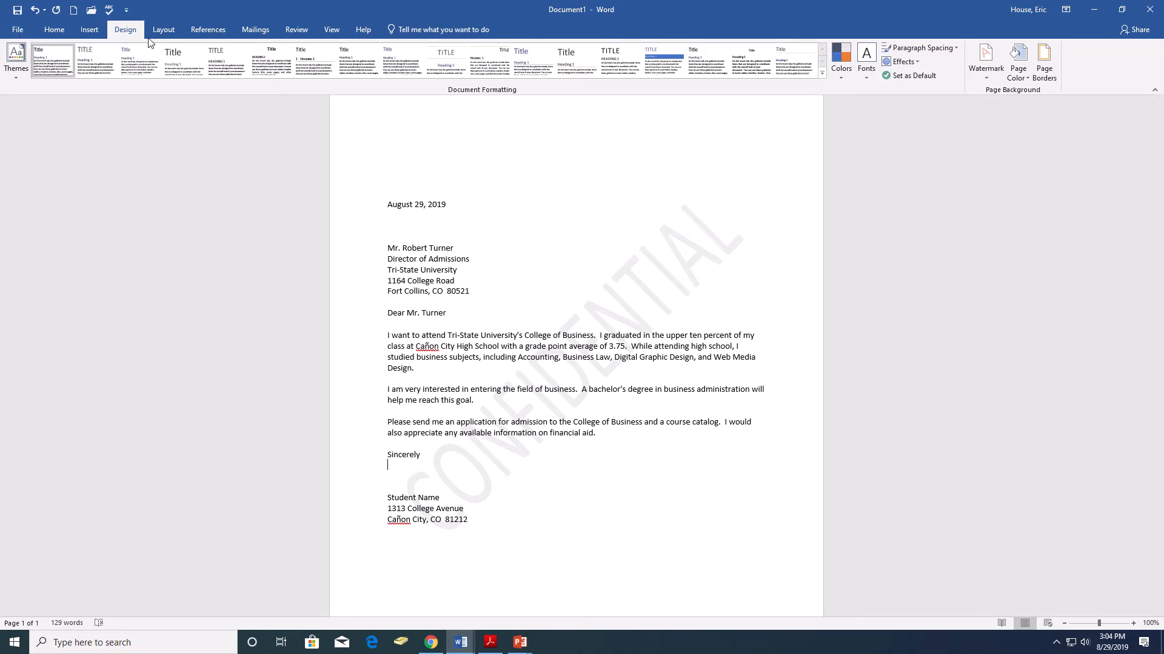
Search online pictures for "university" and insert the graduation cap and diploma clip art into the letter.
left_click(89, 31)
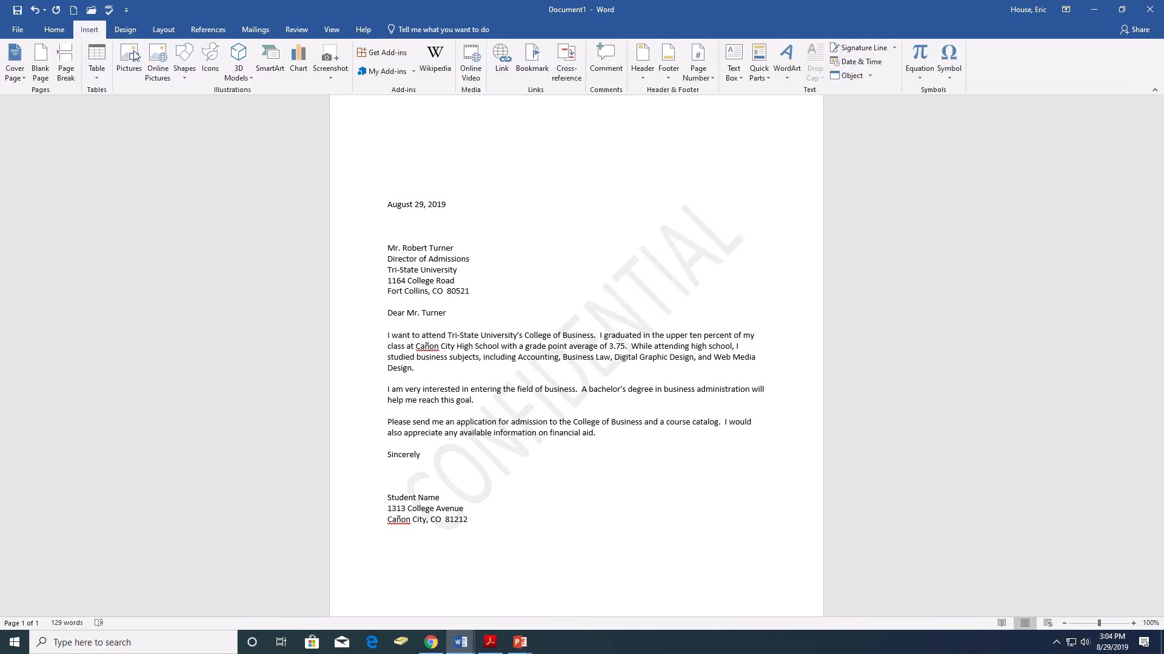
left_click(158, 60)
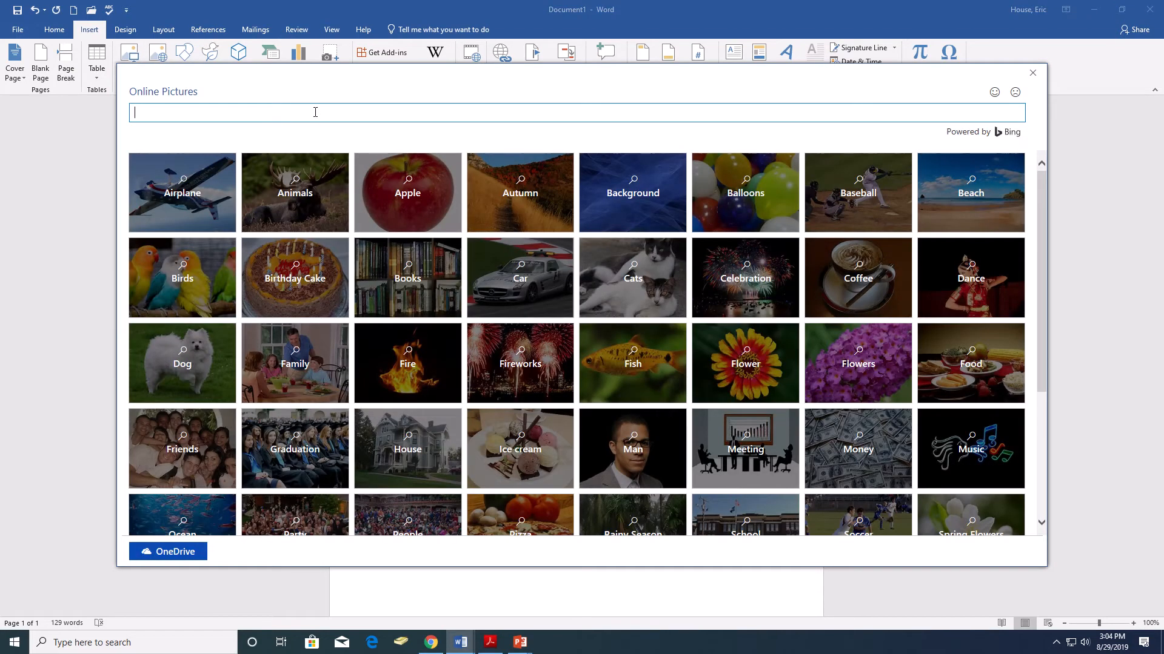
type("university")
key("Return")
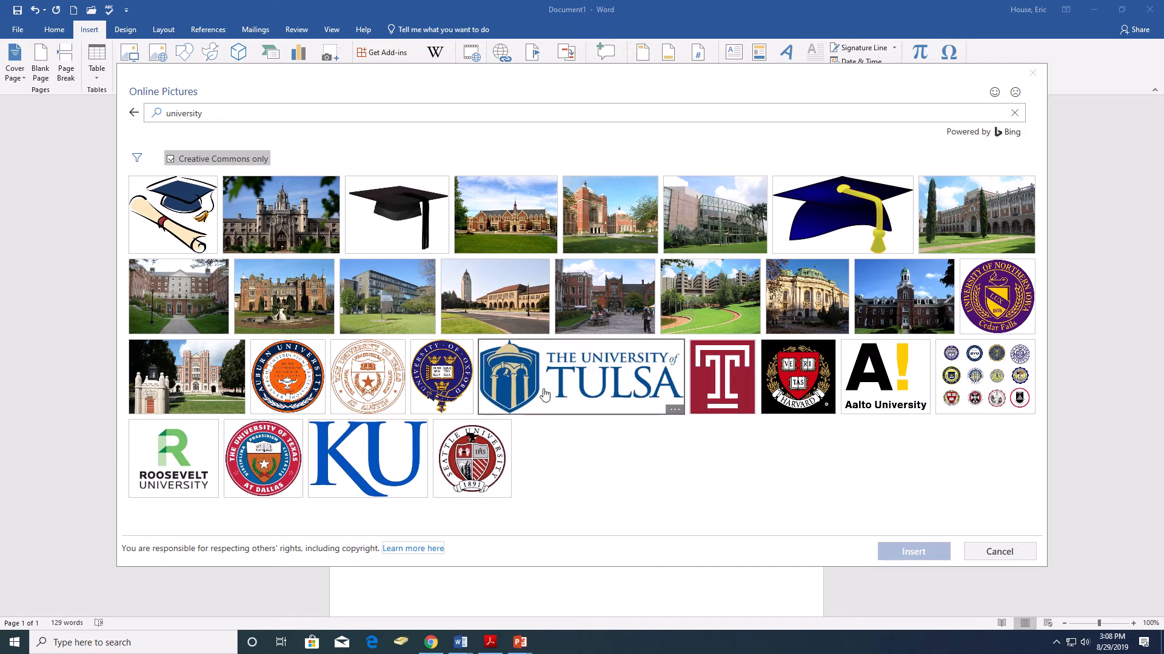
left_click(176, 218)
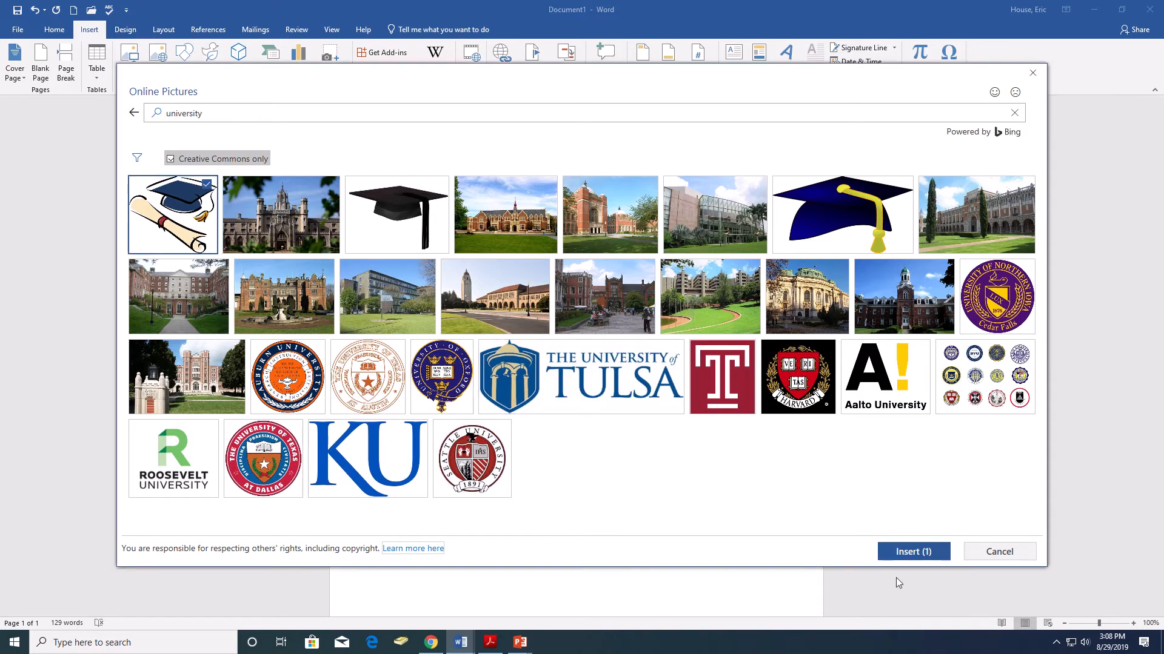
left_click(903, 557)
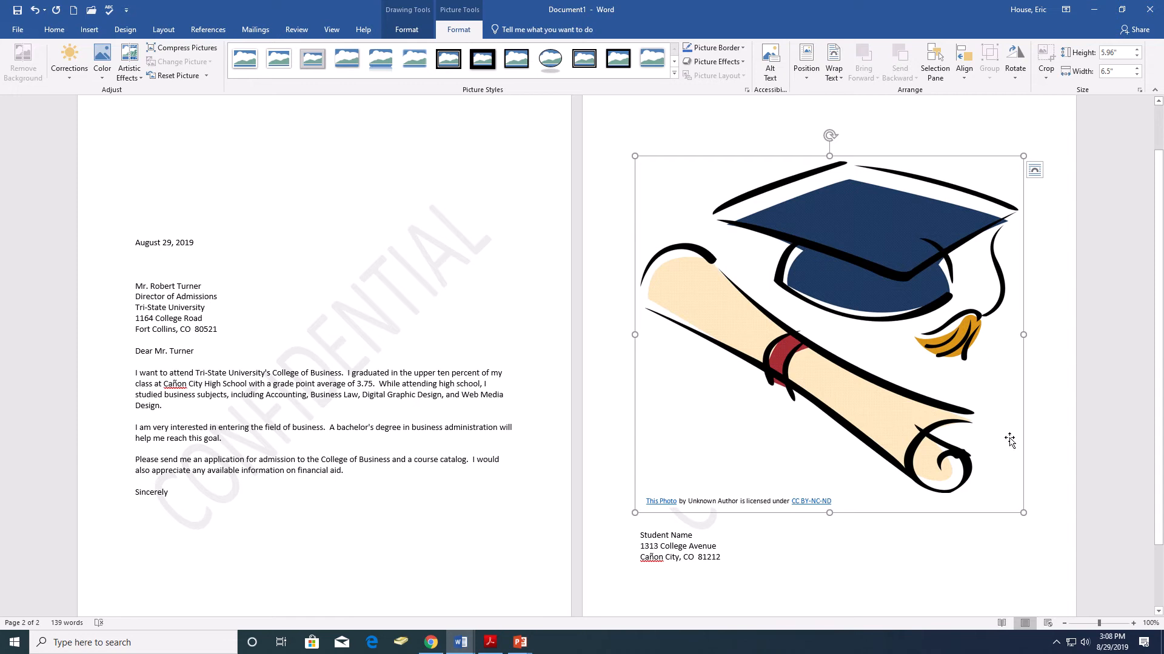
Shrink the graduation picture to about 1.59 by 1.81 inches and shift it slightly to the right within its frame.
left_click_drag(1022, 512, 721, 254)
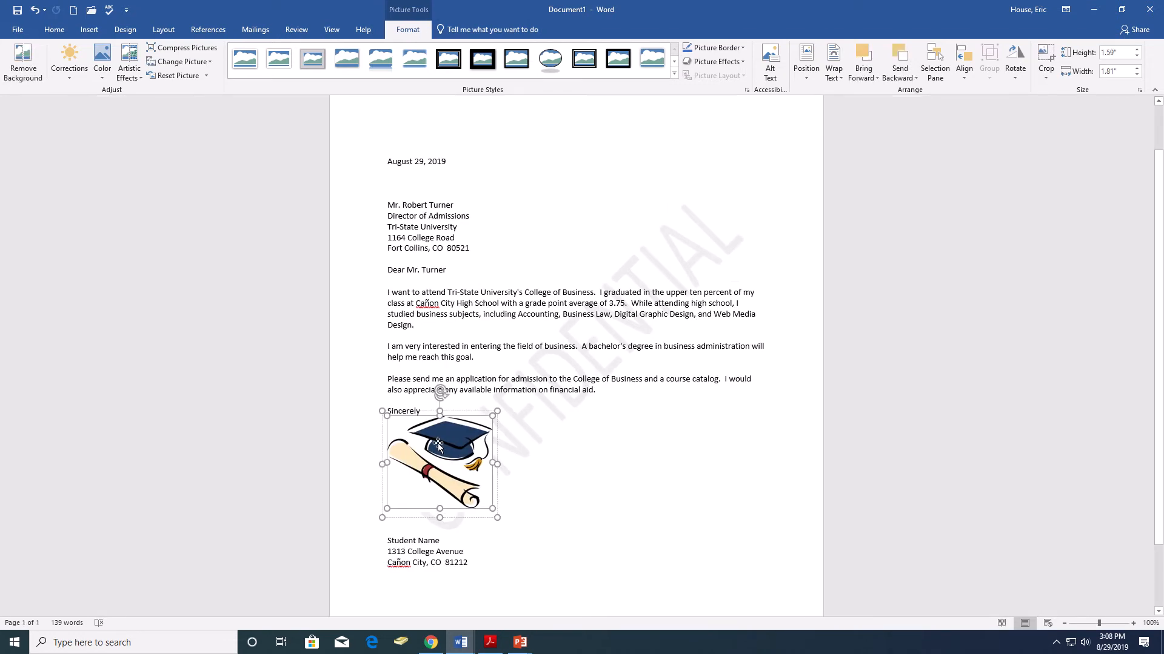
right_click(439, 448)
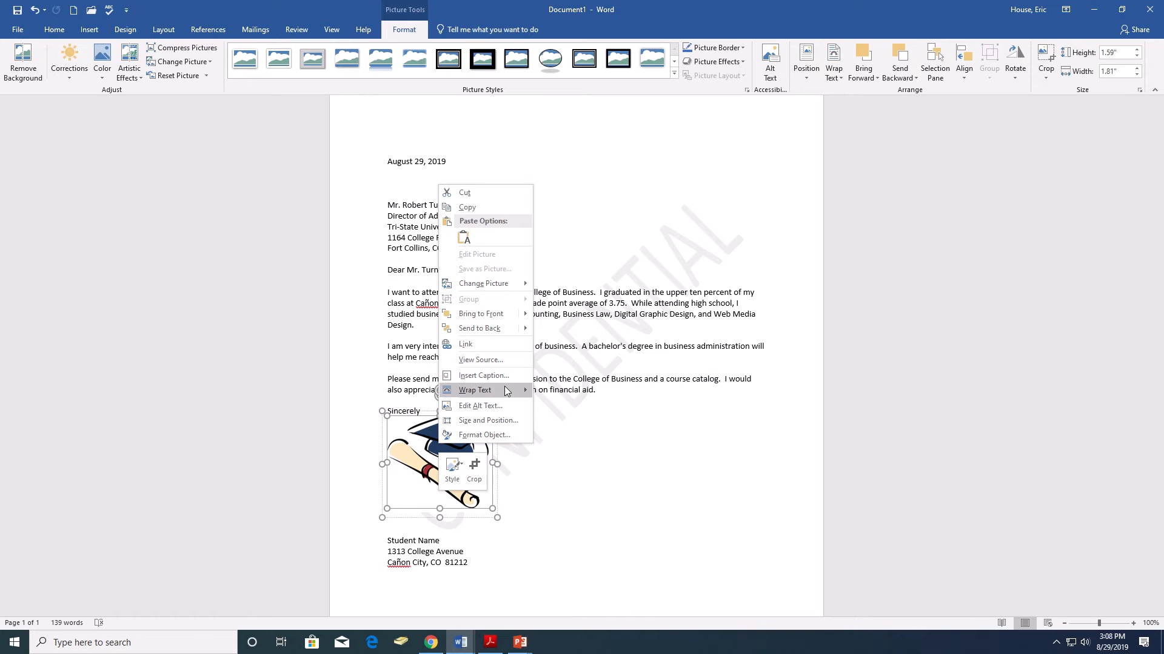
mouse_move(503, 392)
left_click(431, 483)
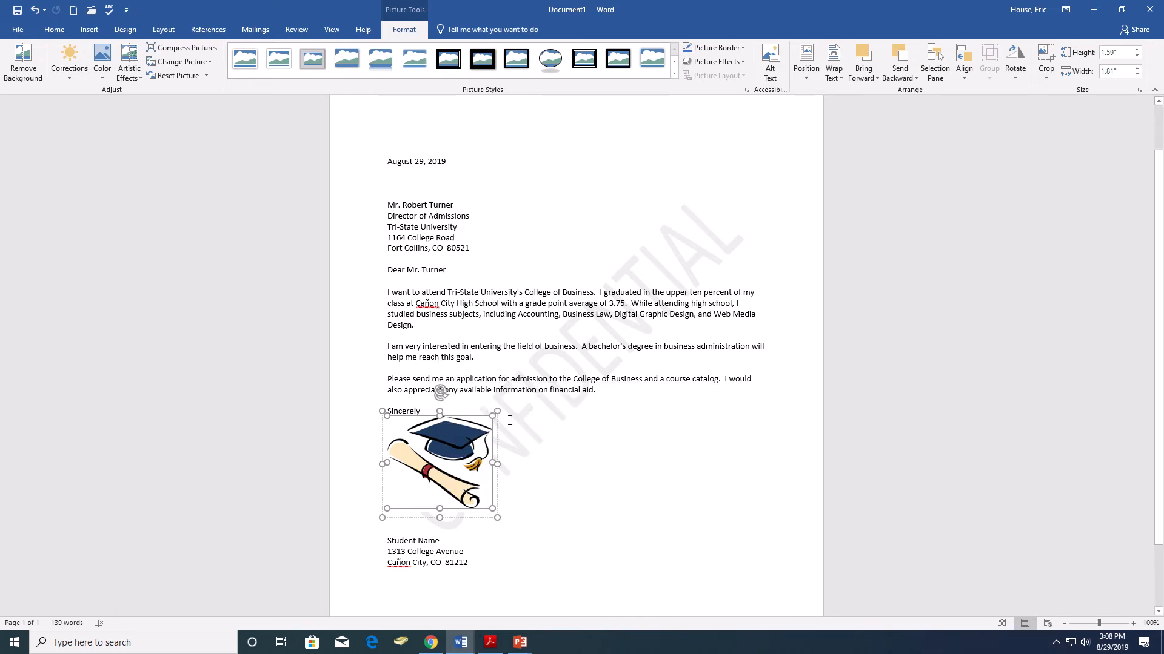
left_click_drag(459, 430, 477, 452)
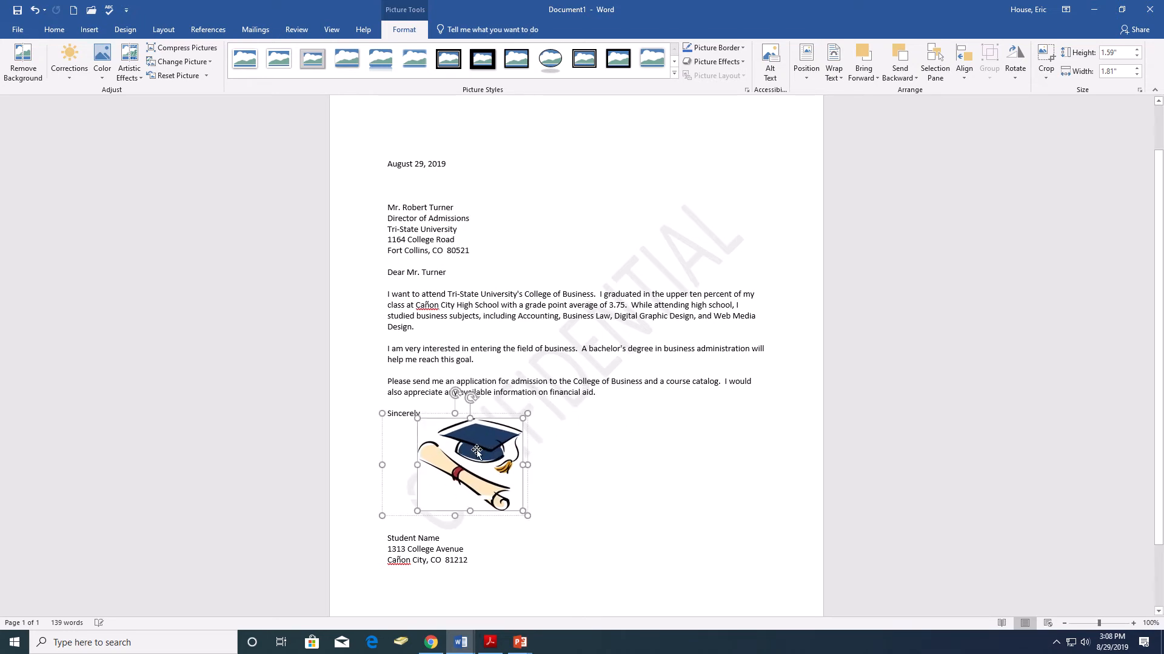
Set the whole picture frame's wrapping to In Front of Text and place it at the letter's lower right, across from the sender's address.
left_click(387, 461)
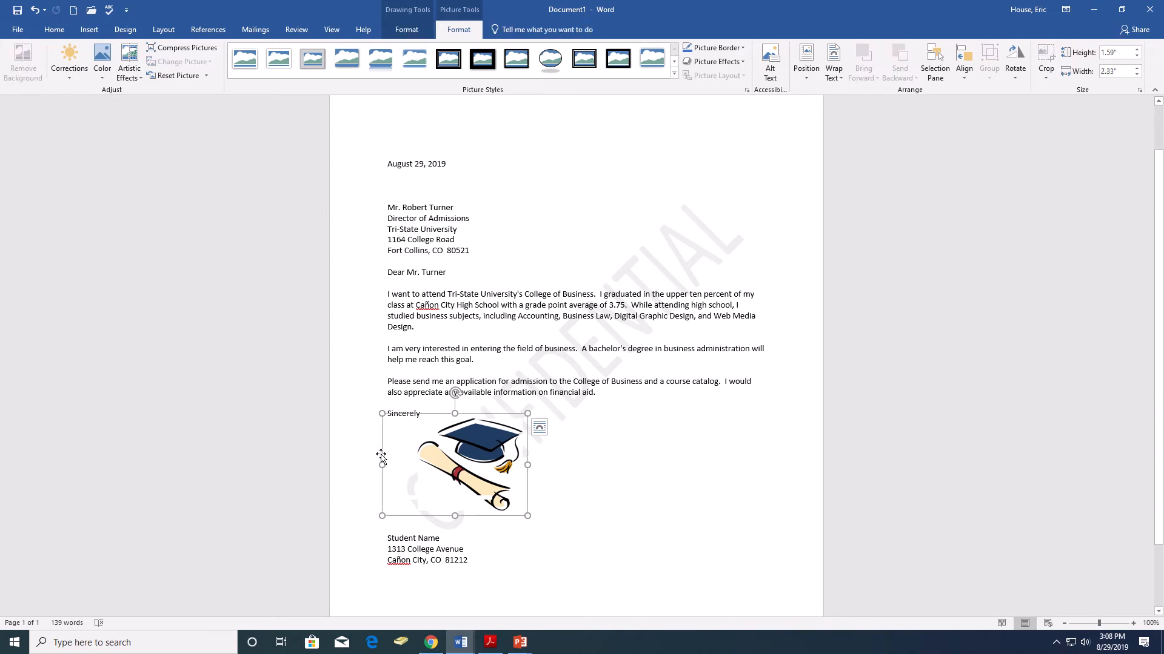
left_click(540, 428)
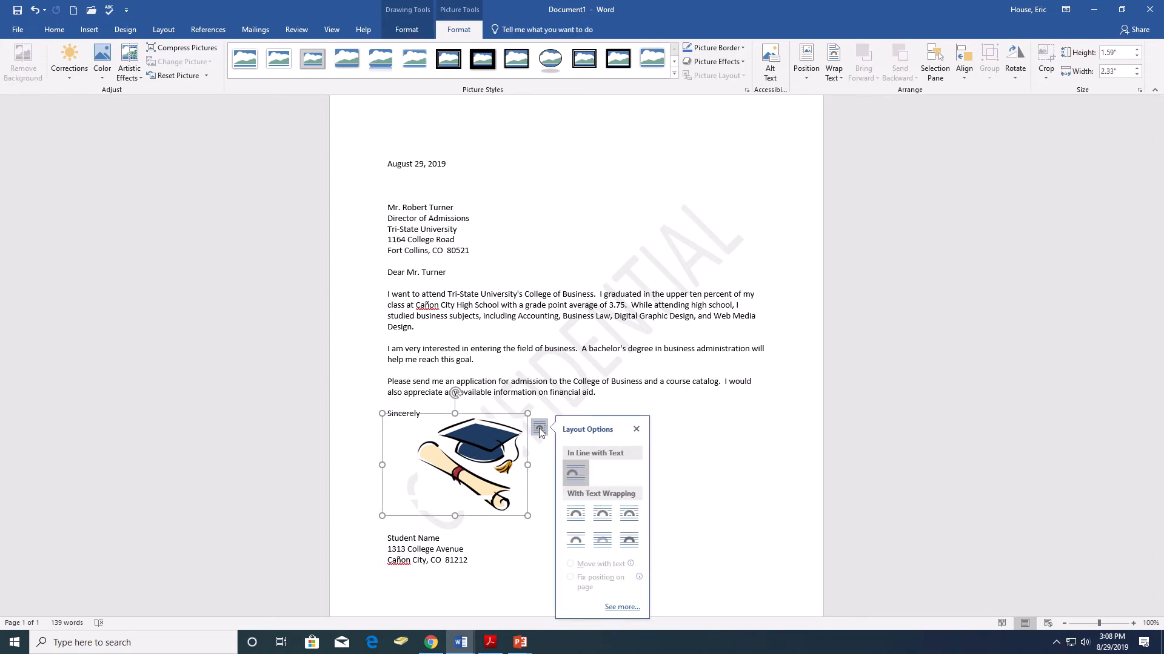
left_click(629, 545)
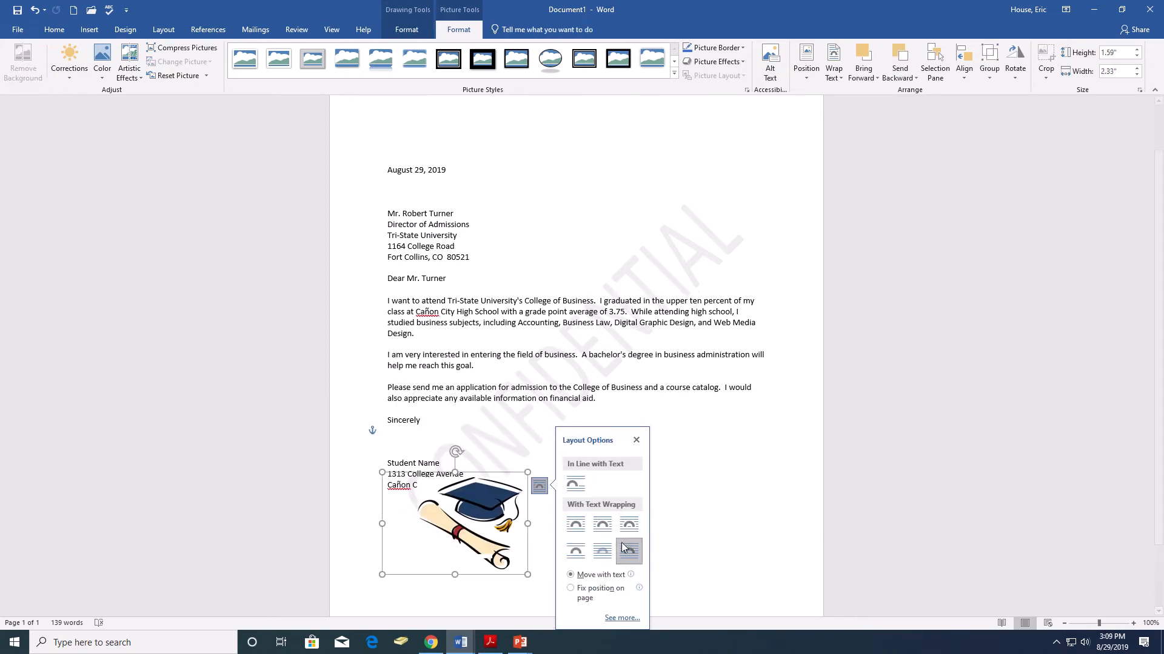
mouse_move(491, 525)
left_mouse_down()
mouse_move(494, 491)
mouse_move(703, 243)
mouse_move(703, 212)
mouse_move(717, 227)
mouse_move(682, 190)
left_mouse_up()
left_click(629, 442)
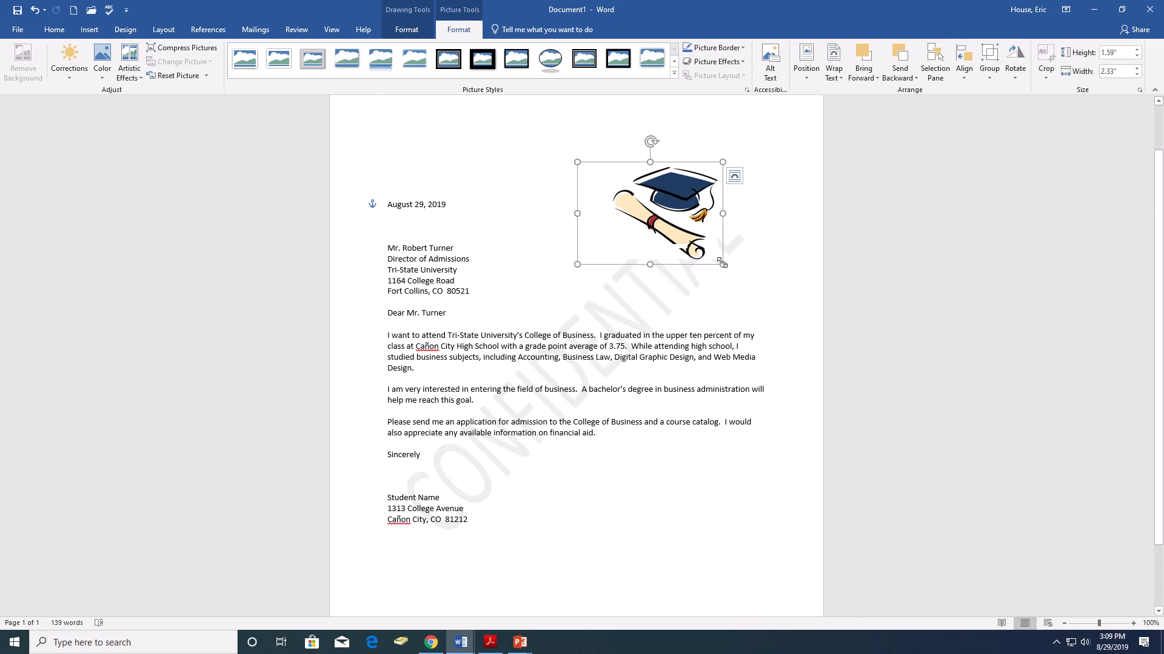
left_click_drag(703, 263, 679, 495)
left_click(579, 477)
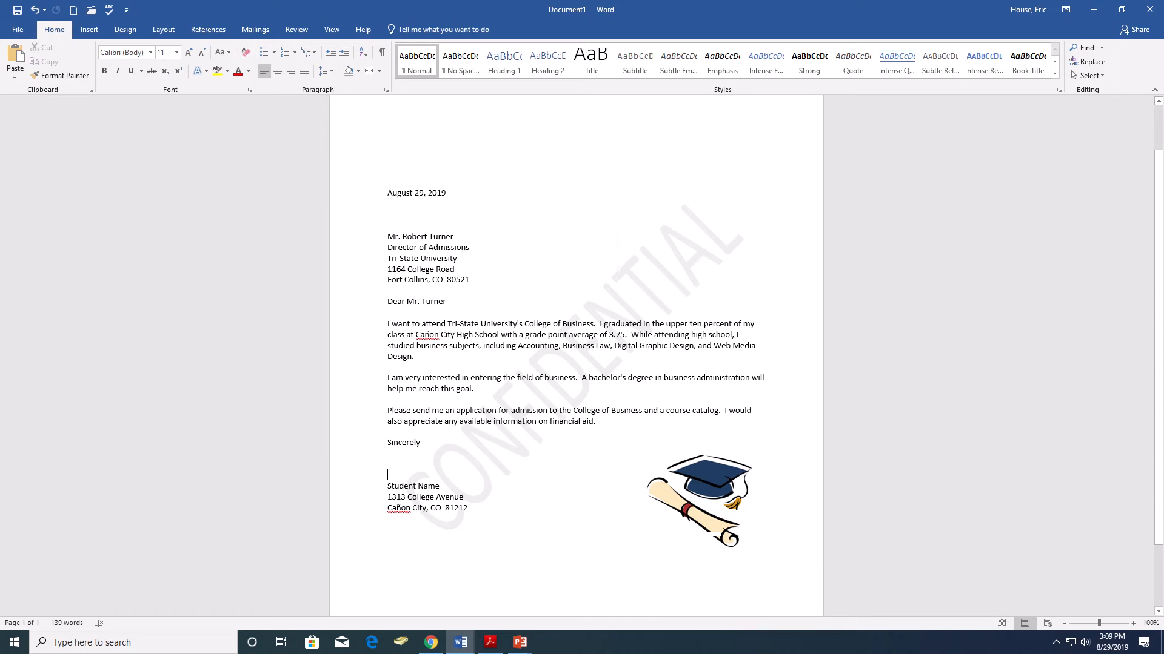
Apply the tilted white perspective picture style to the graduation picture.
left_click(709, 476)
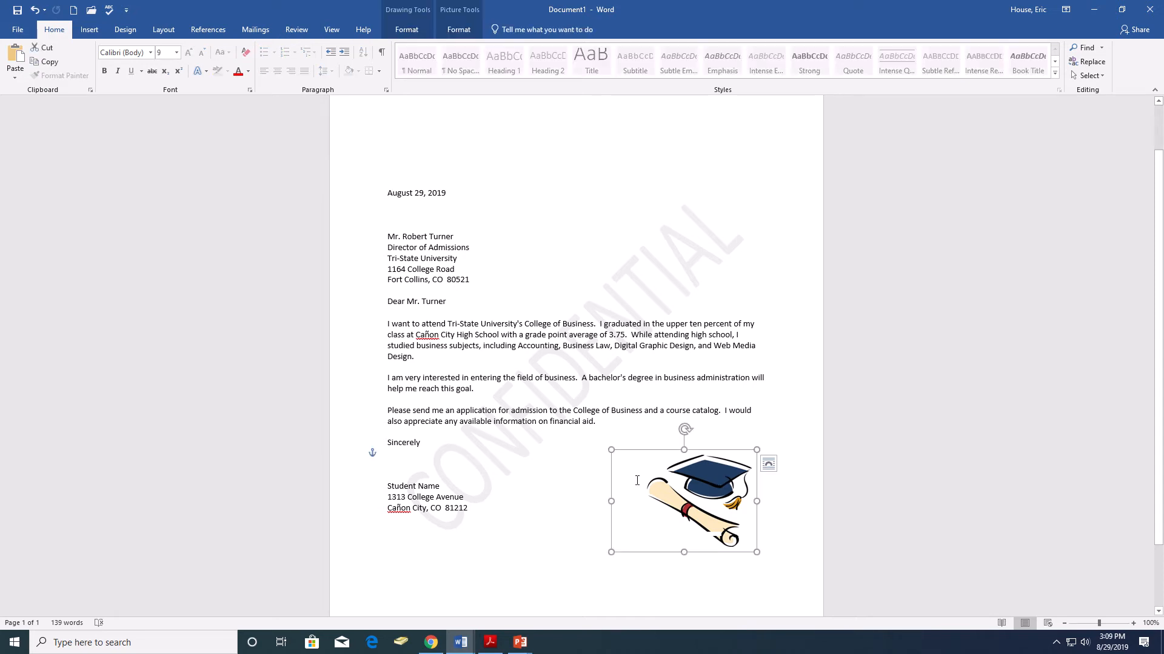
left_click(459, 29)
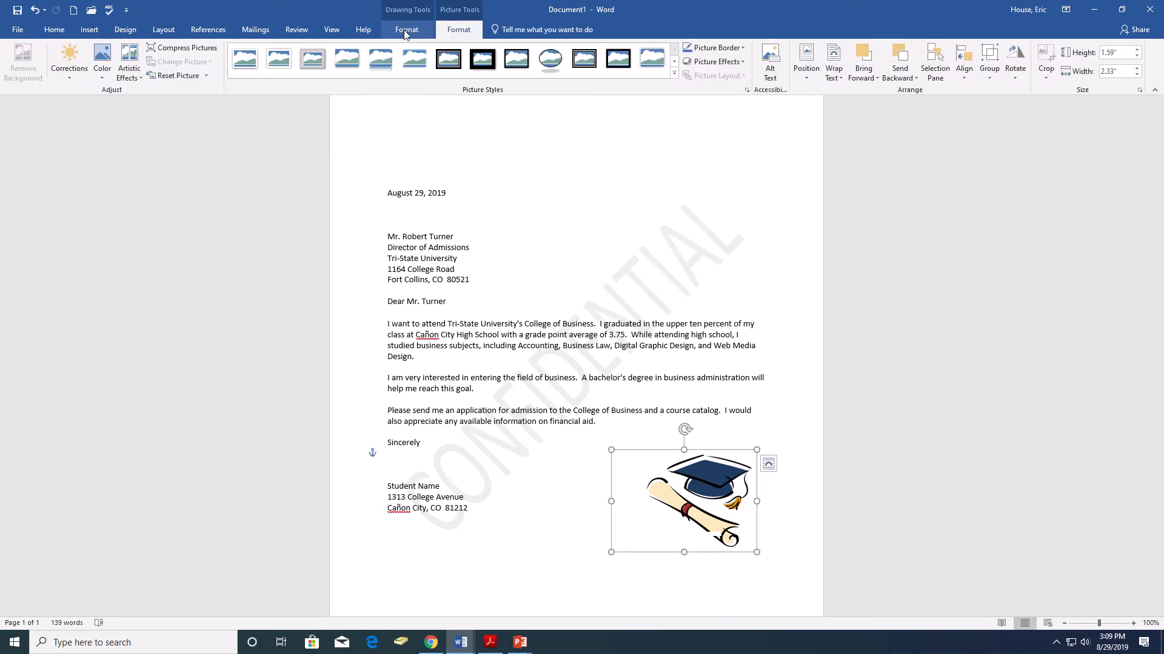
left_click(279, 61)
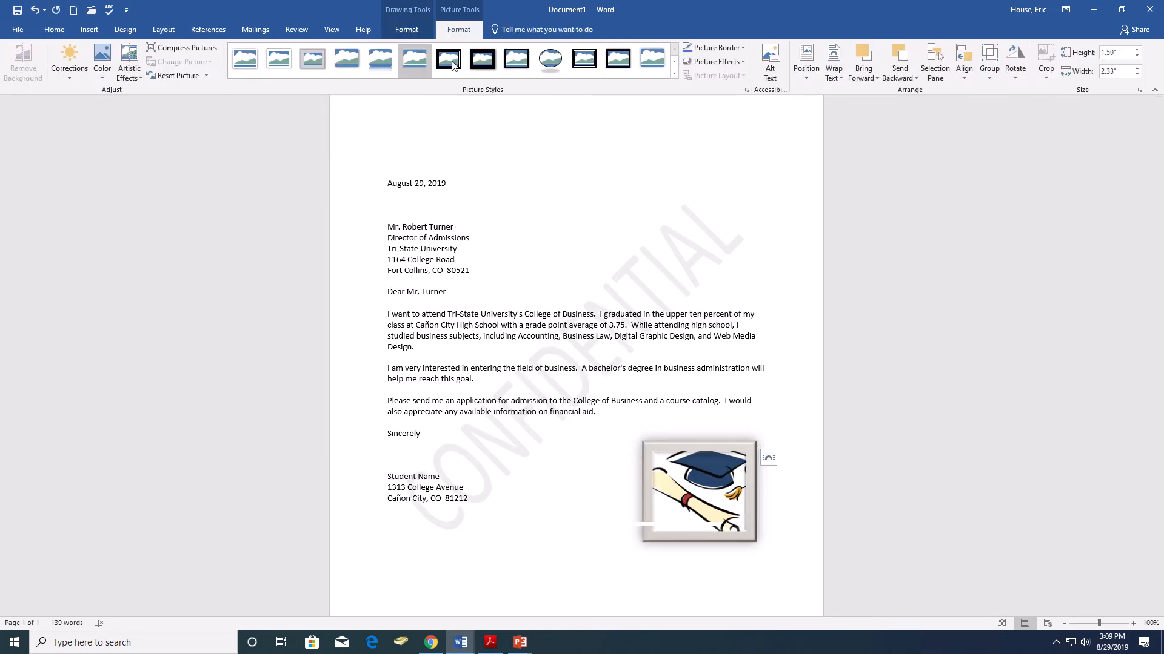
left_click(675, 74)
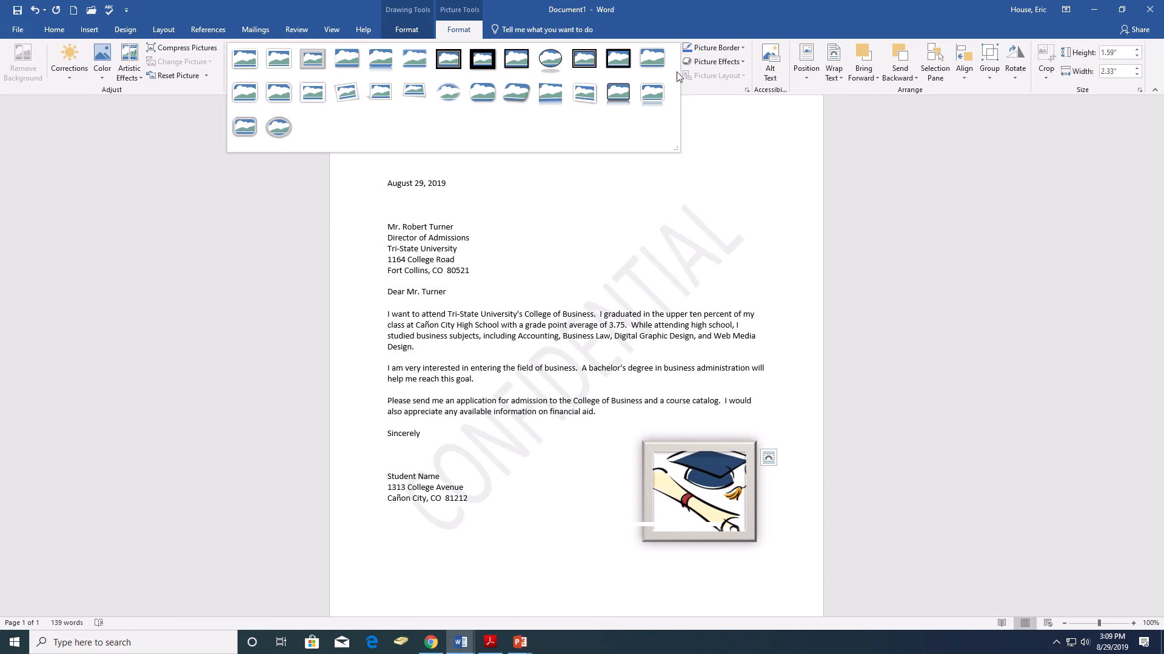
left_click(580, 99)
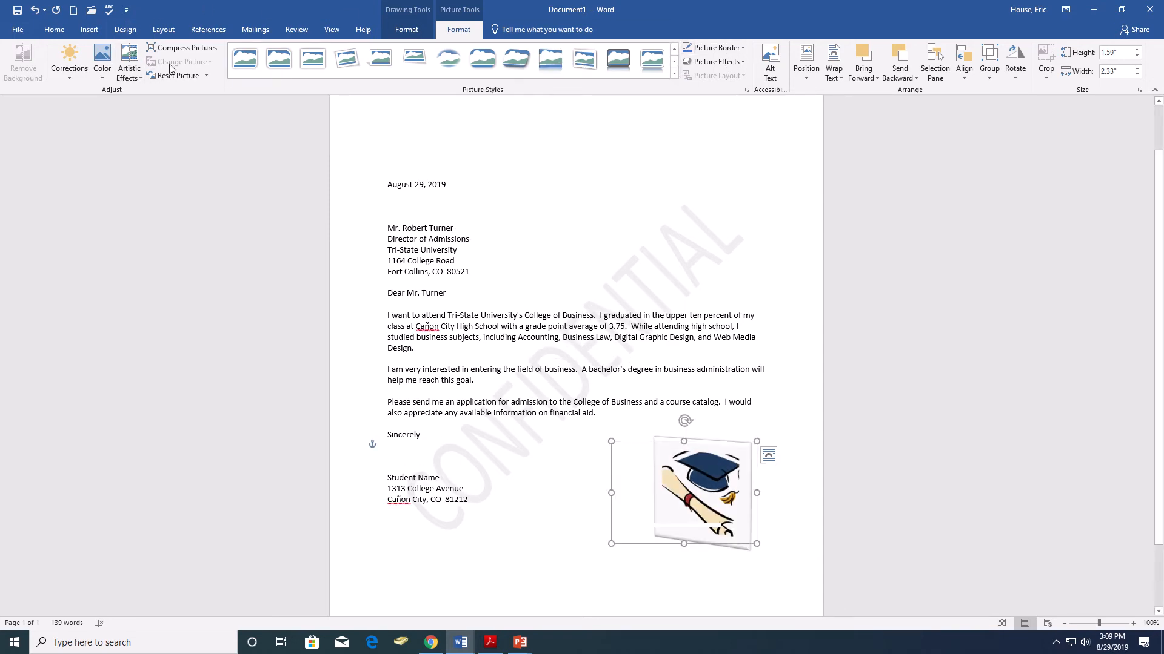
left_click(143, 78)
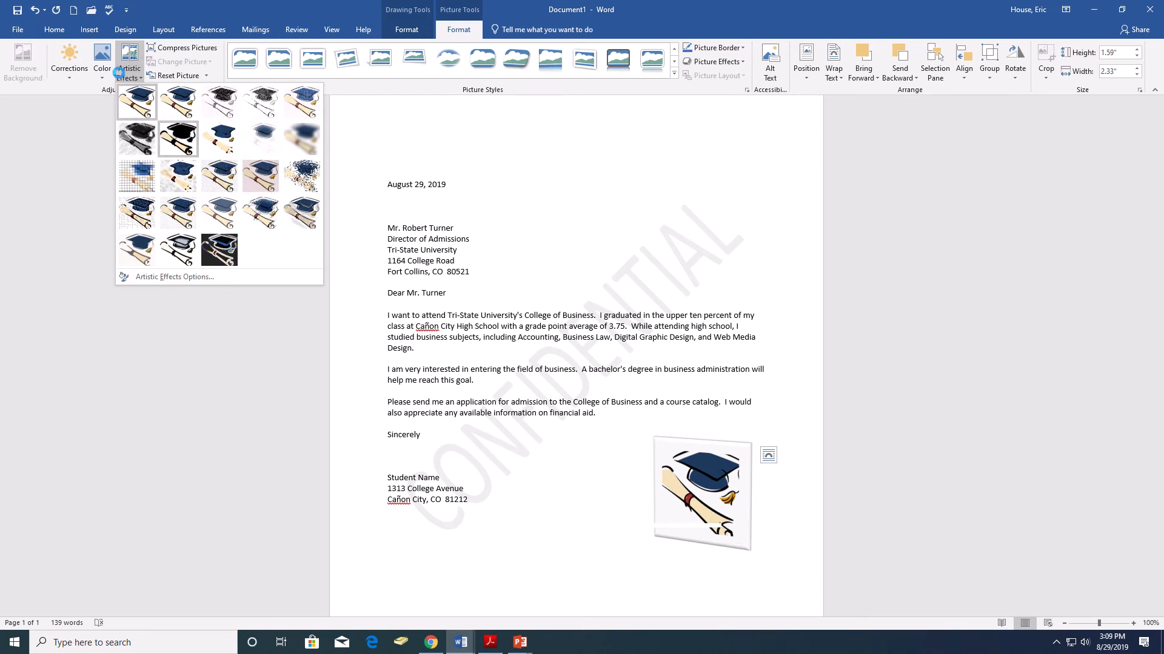
left_click(104, 72)
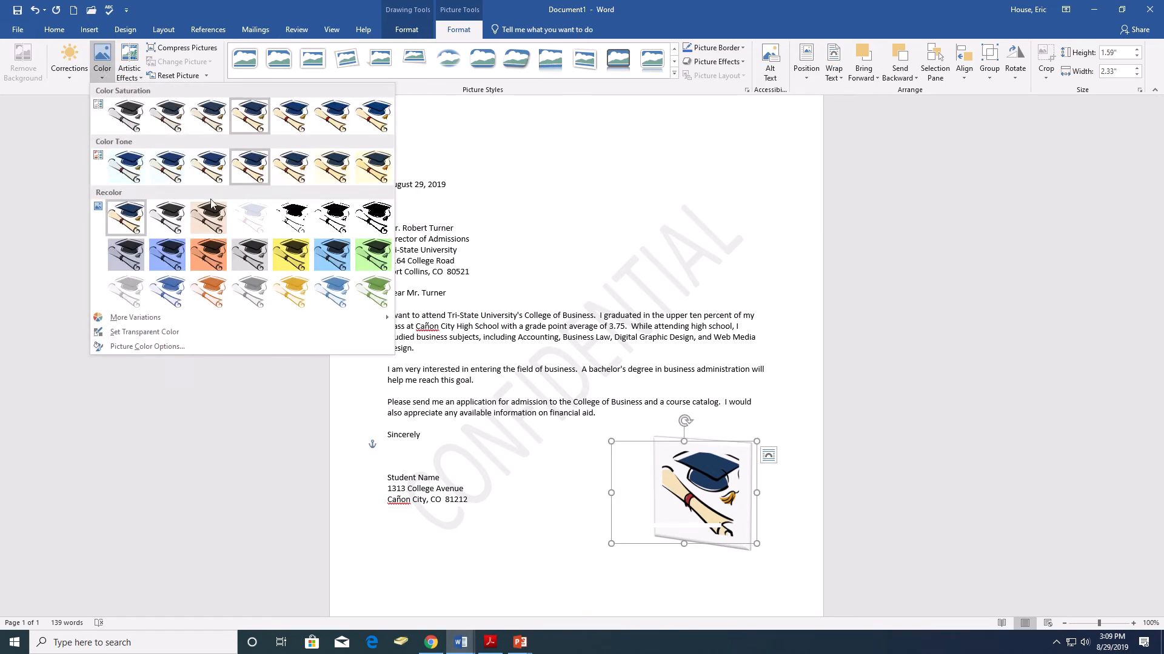
left_click(291, 255)
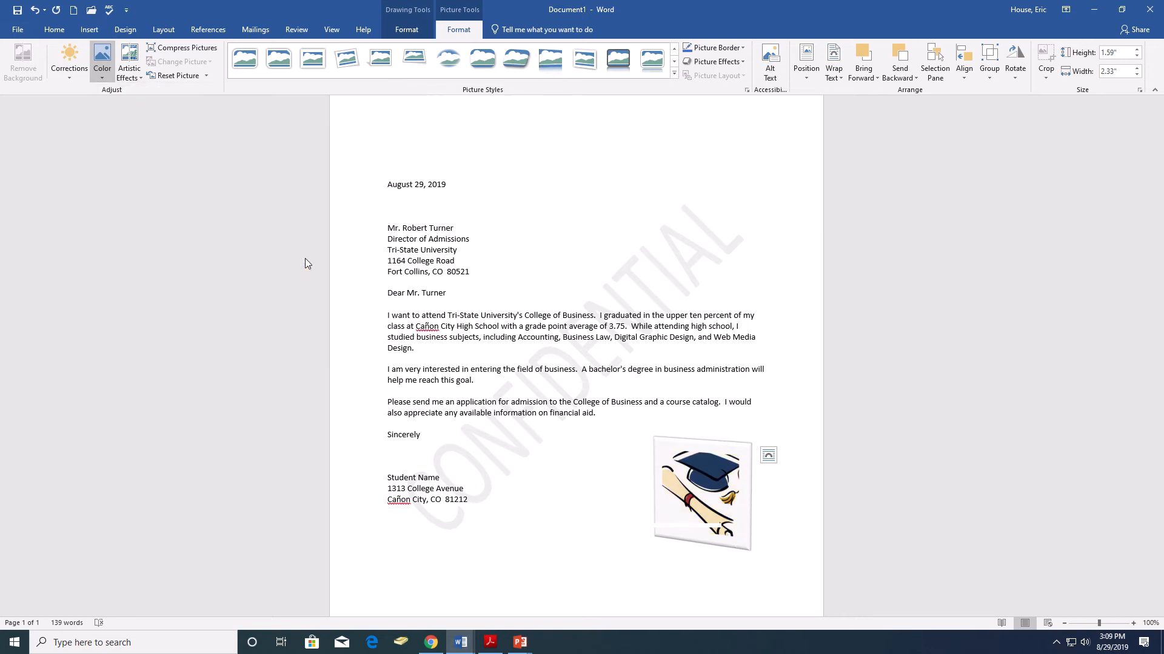
left_click(766, 253)
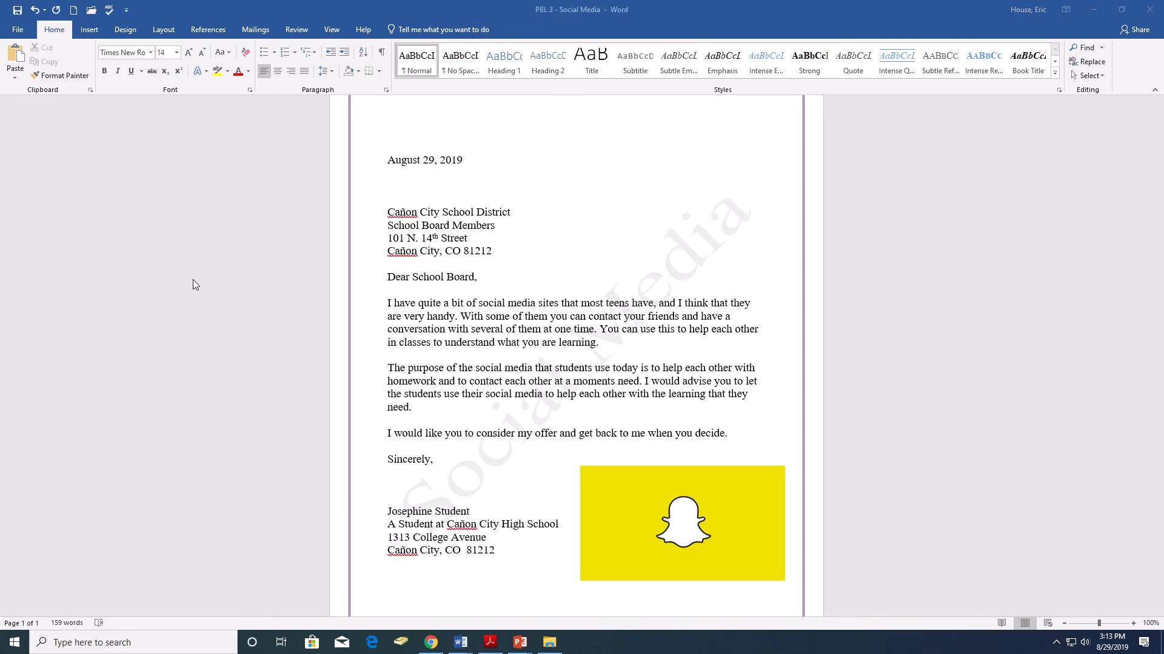
Look over the PBL 3 - Social Media letter from the page border at its head down to the footer.
scroll(193, 282, "up", 2)
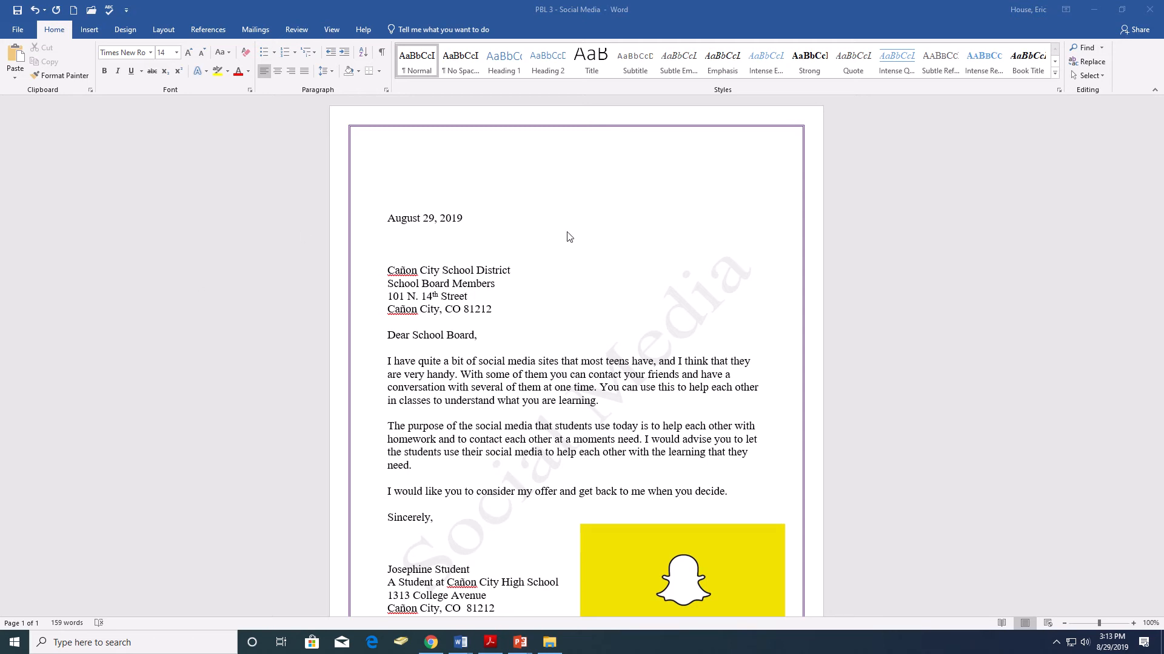
scroll(498, 201, "down", 1)
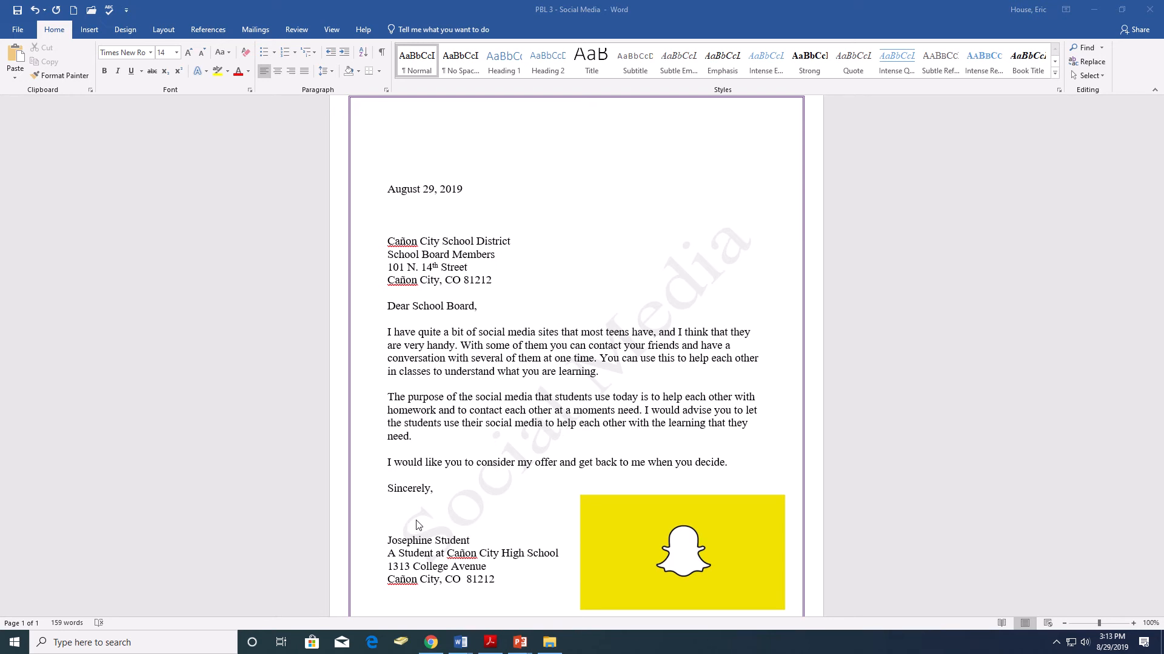
scroll(417, 525, "down", 3)
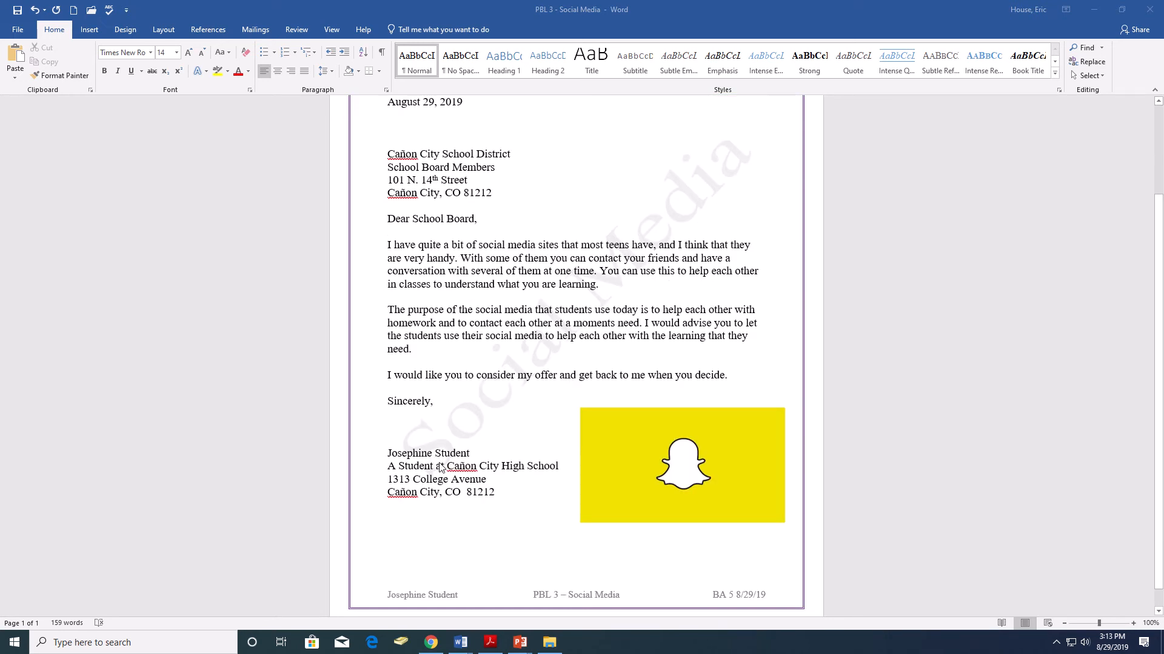
scroll(441, 467, "up", 2)
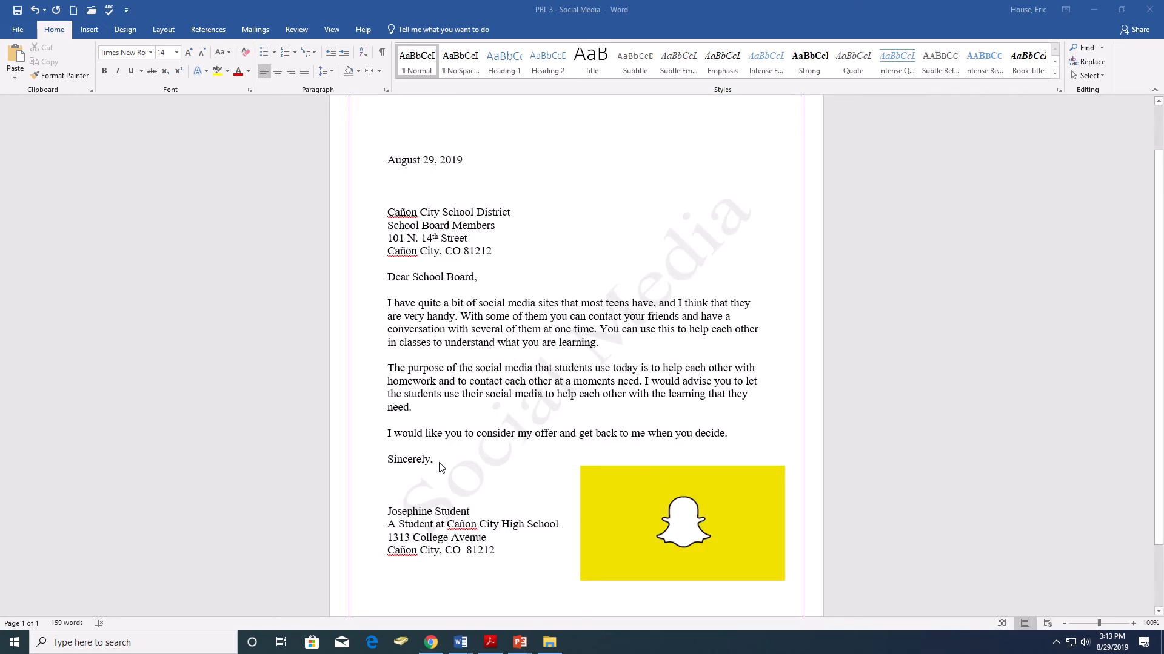
scroll(441, 467, "up", 2)
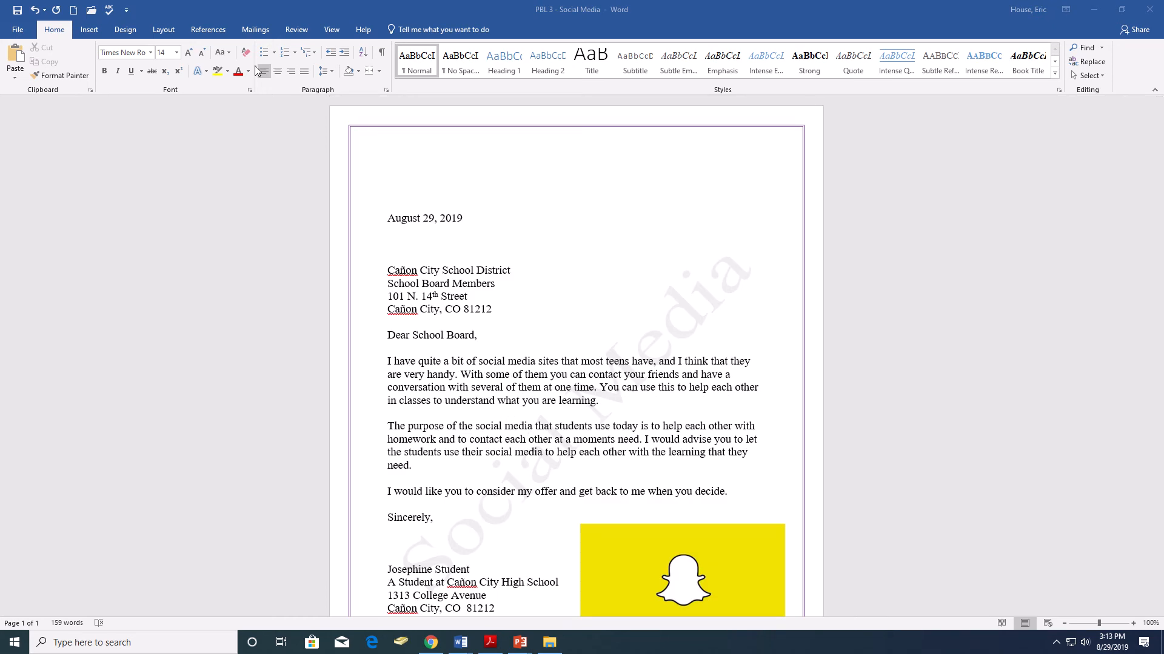
Examine the letter's page border settings, keeping the page visible beside the dialog, and leave without applying anything.
left_click(125, 32)
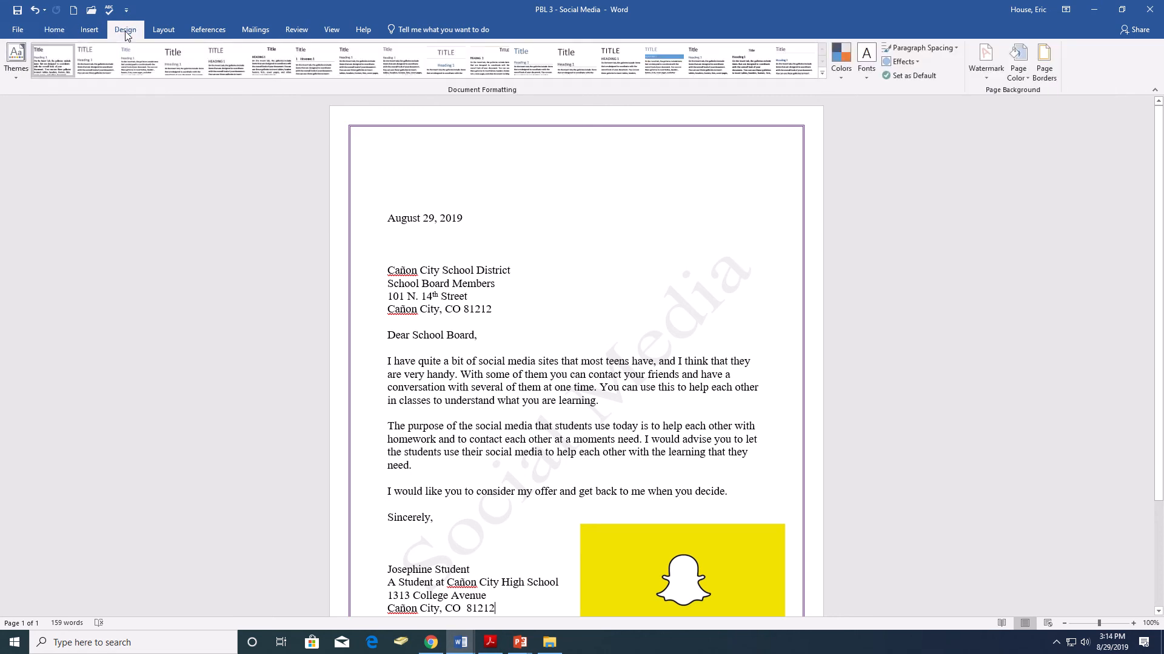
left_click(1045, 77)
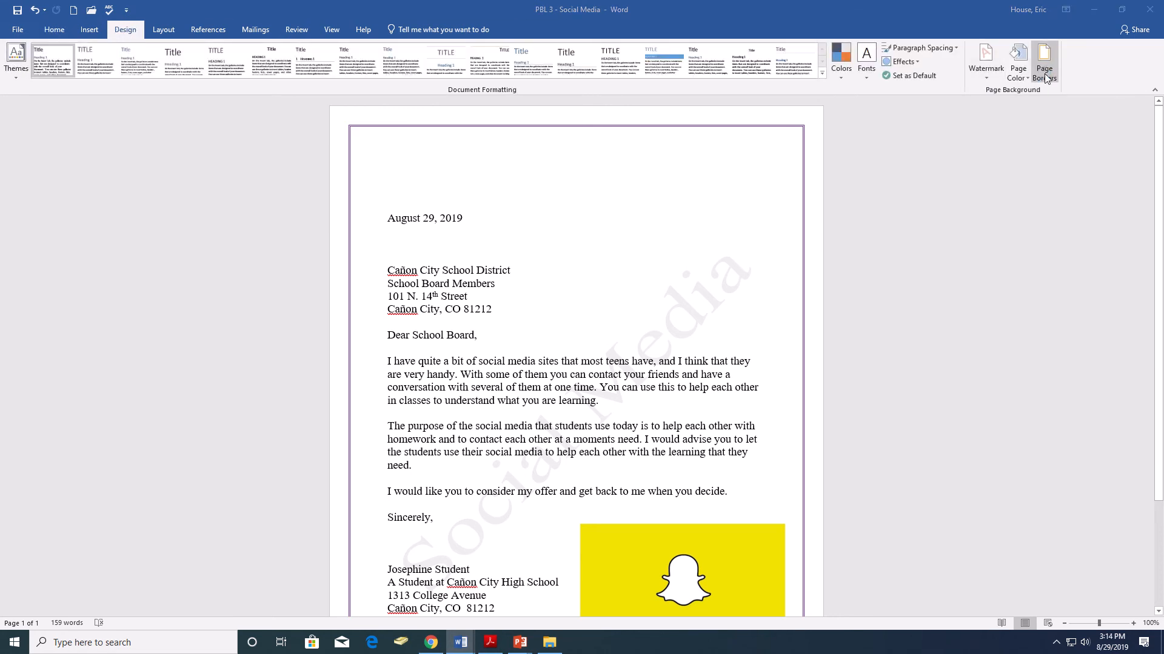
left_click_drag(606, 189, 994, 147)
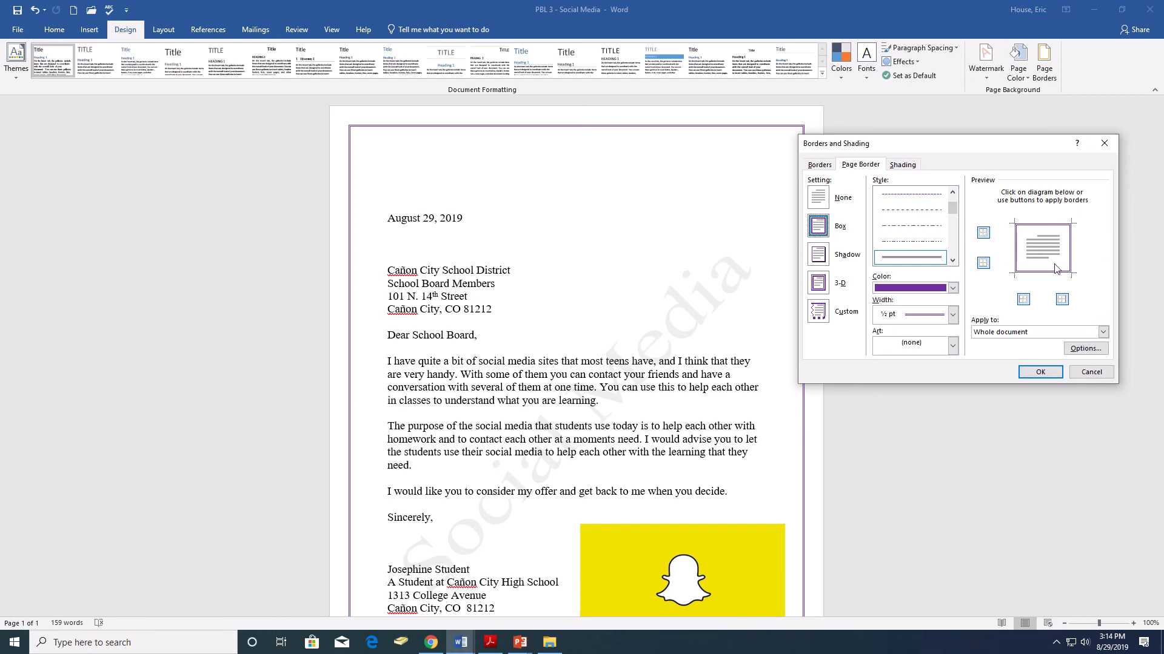
left_click(1089, 373)
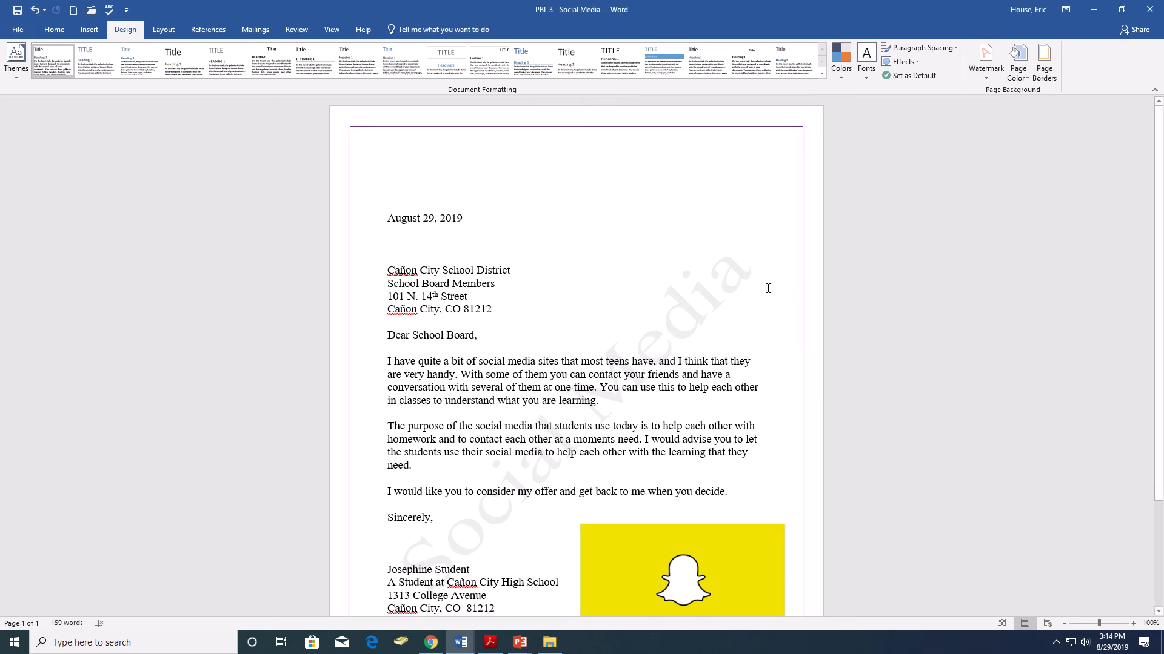
Examine the custom text watermark's settings, including its wording and color choices, and leave without applying anything.
left_click(983, 74)
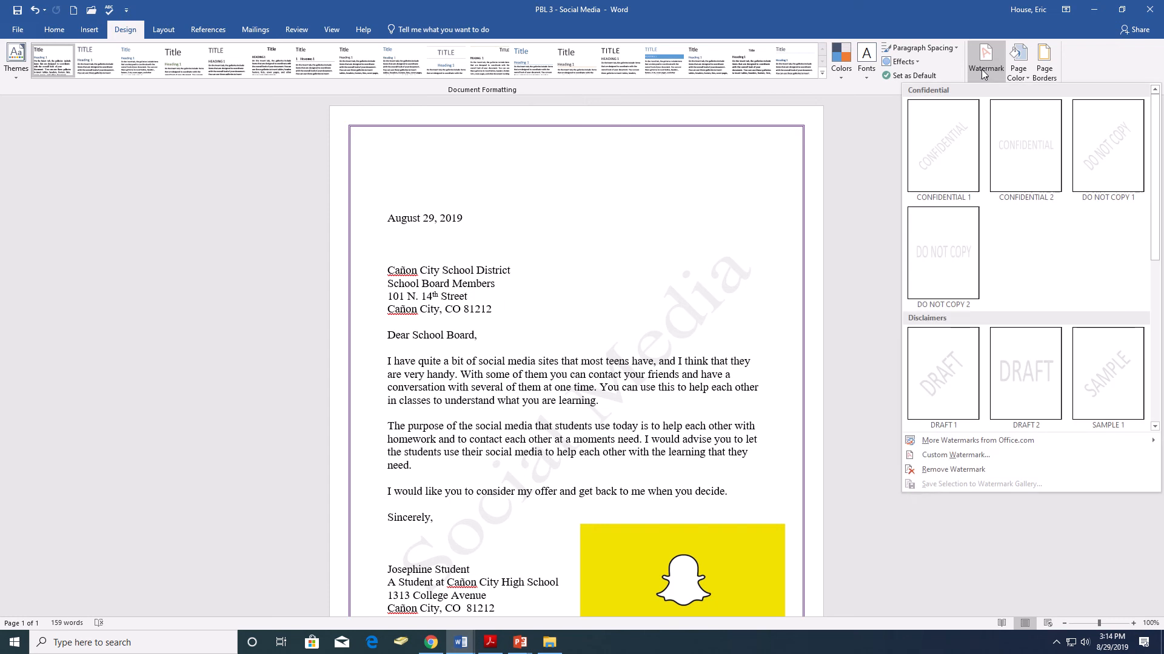
left_click(969, 456)
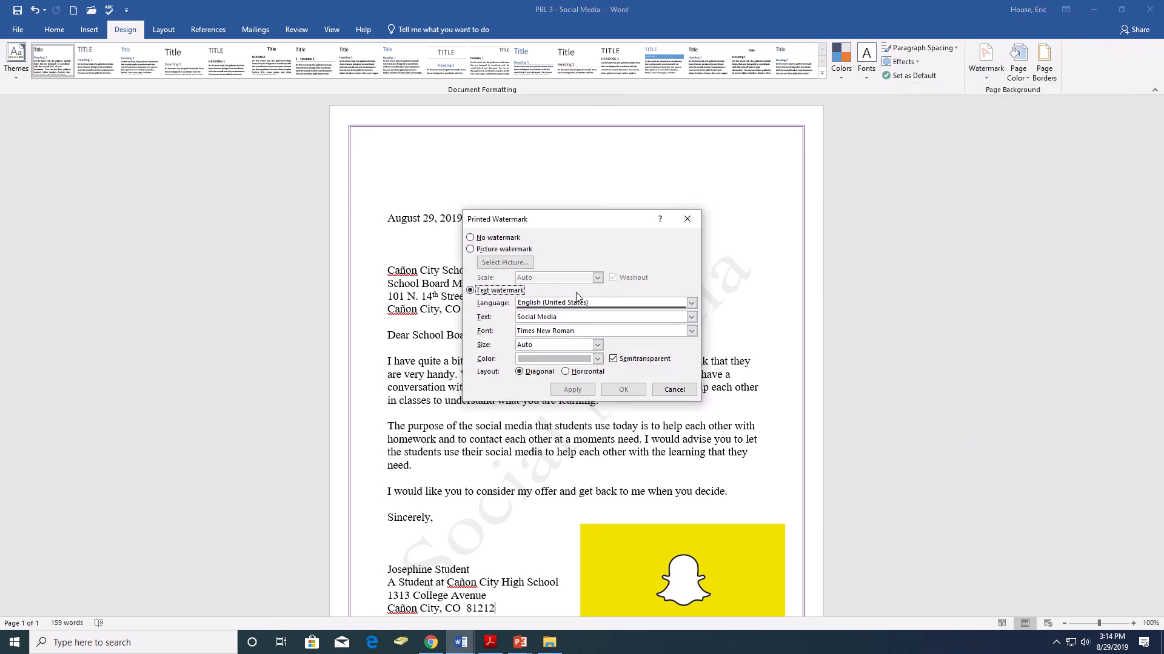
left_click(572, 317)
left_click(597, 359)
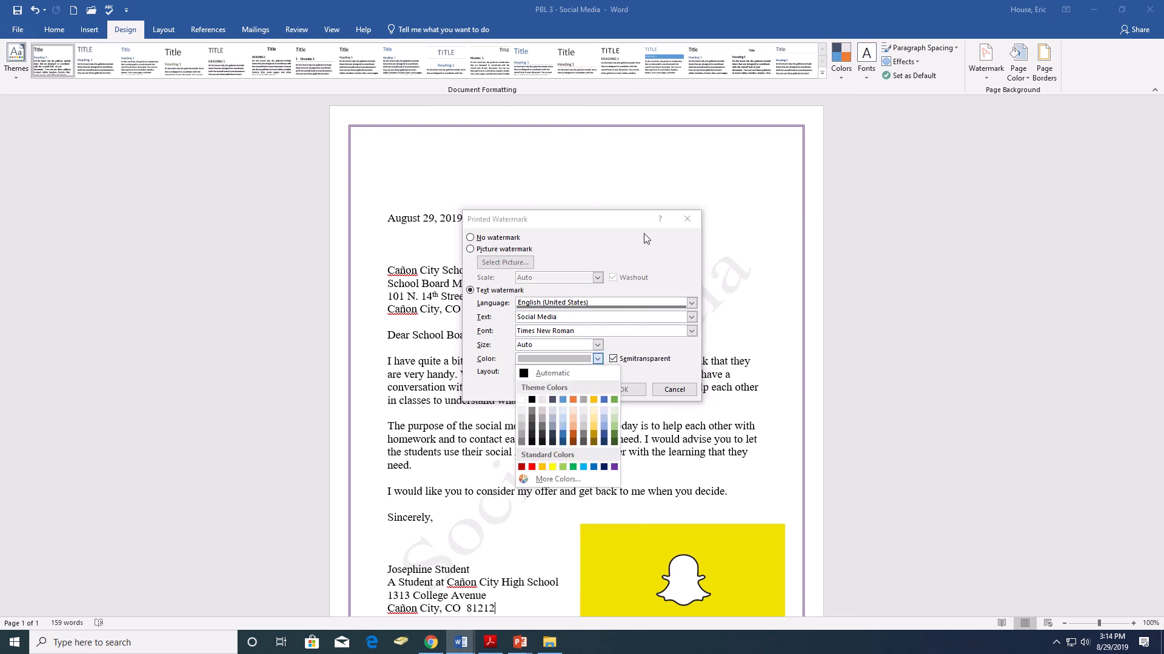
left_click(532, 417)
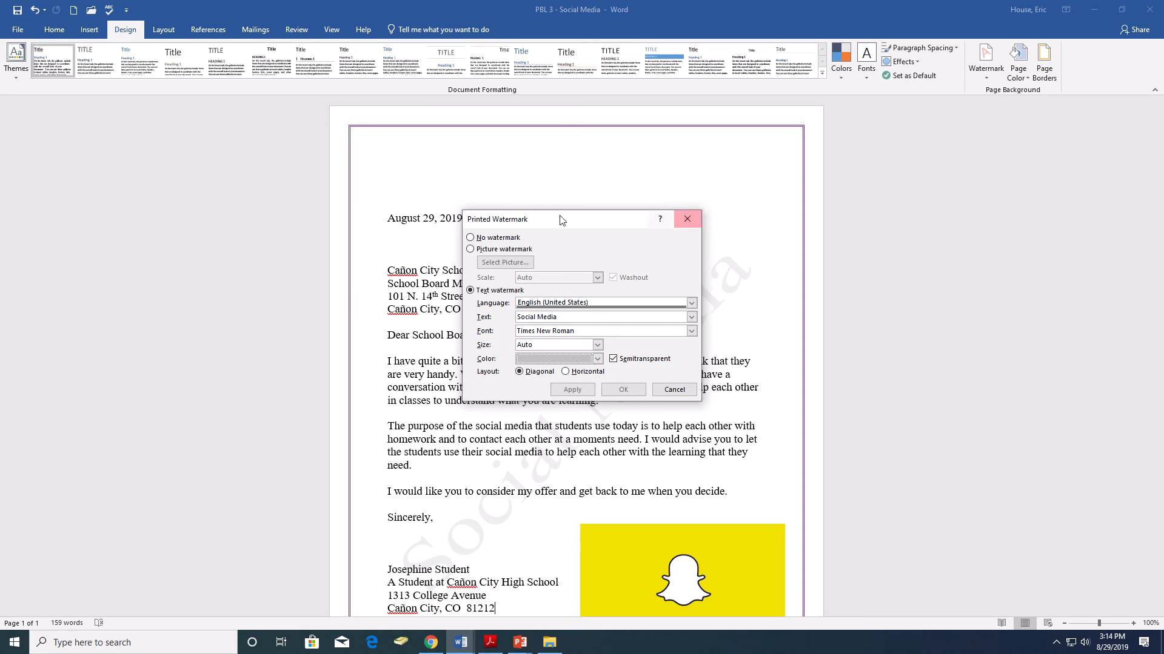
left_click_drag(561, 219, 958, 159)
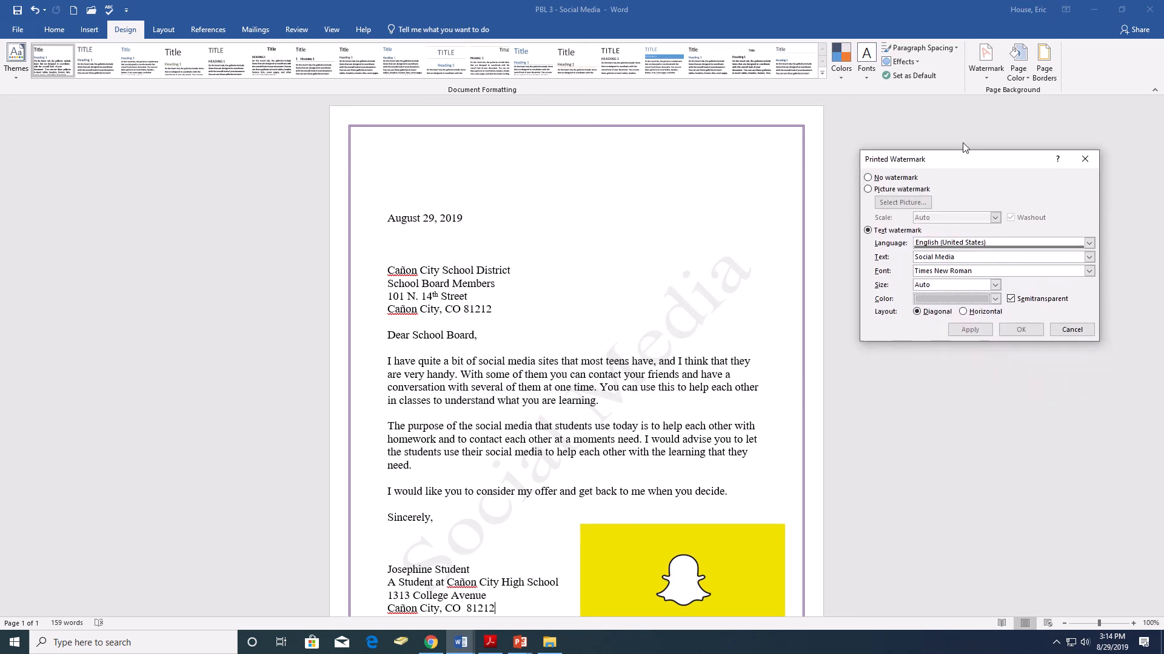
left_click(1085, 159)
left_click(985, 66)
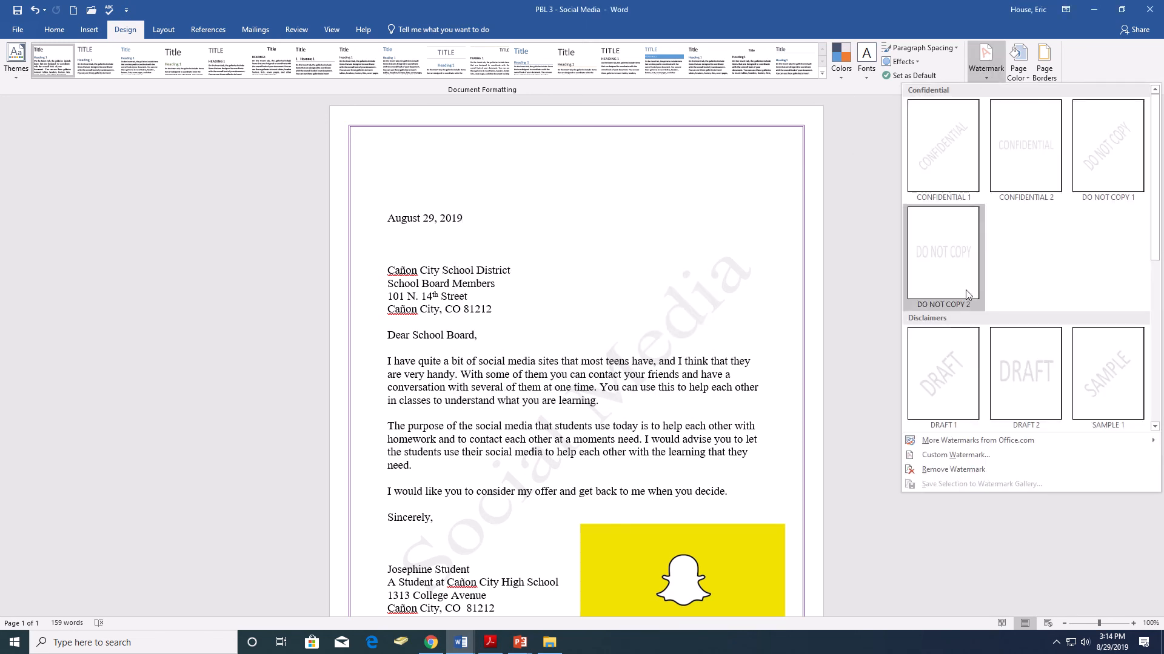
left_click(879, 313)
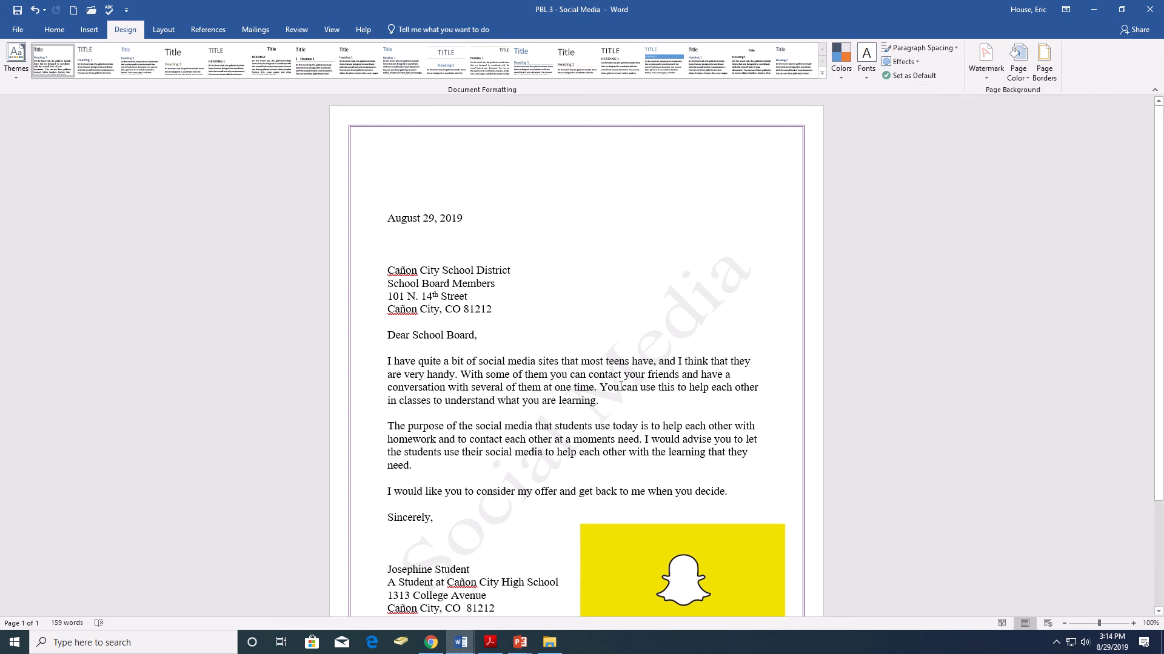
Apply the black-edged oval picture style with a shadow to the yellow Snapchat picture beside the sender's address.
scroll(610, 393, "down", 1)
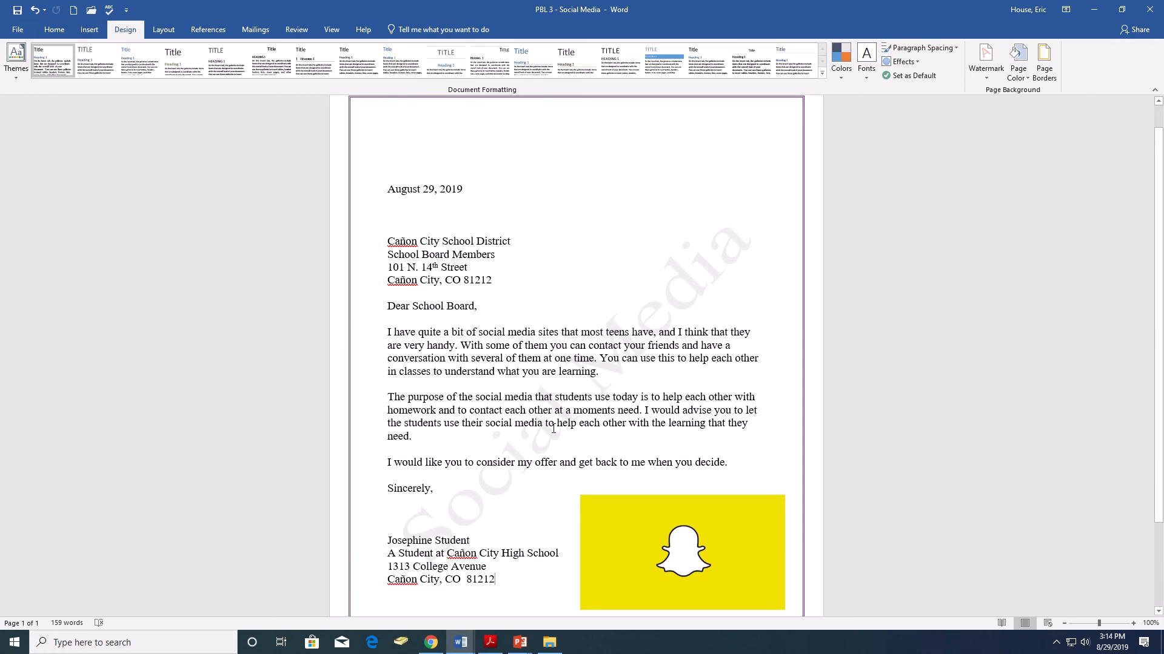
left_click(665, 519)
scroll(660, 518, "down", 2)
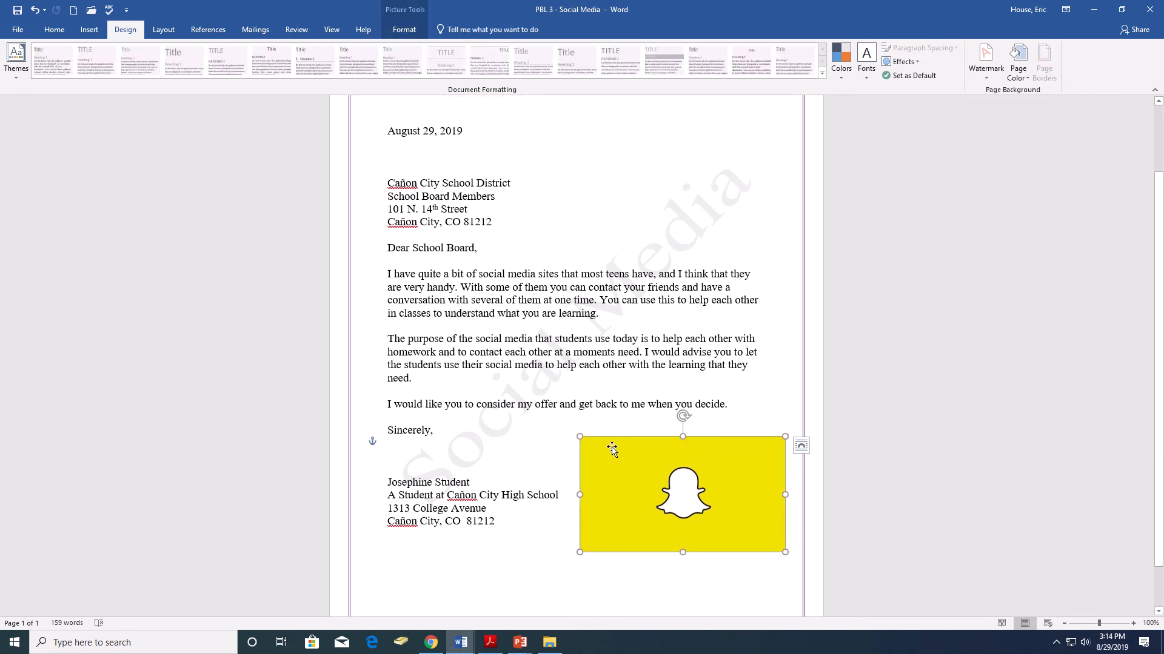
left_click(404, 29)
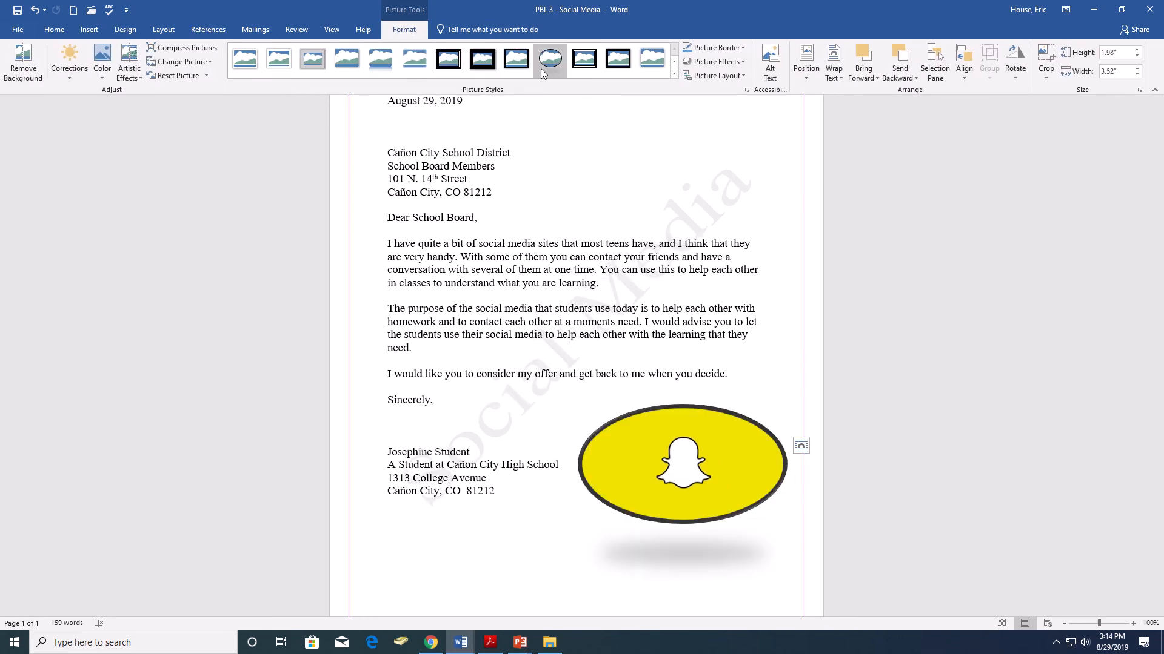
left_click(541, 68)
left_click(755, 366)
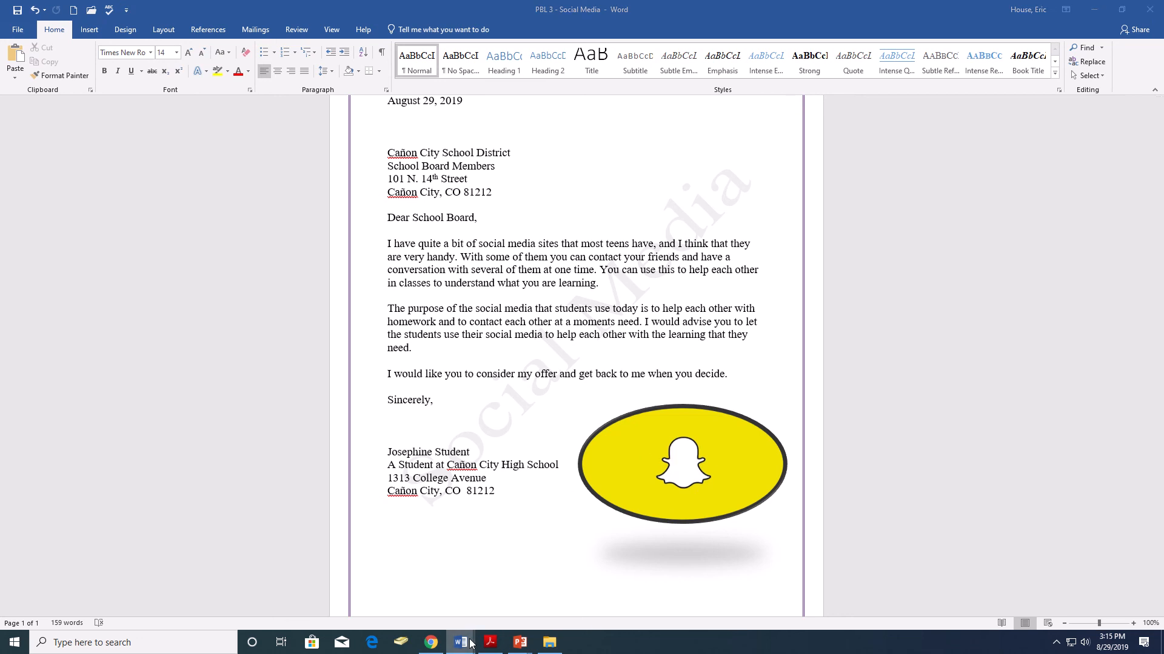
Switch to Schoology in Chrome, open Unit 3 Letter Grammar Reaper.pdf and read its editing checklist through to the closing instructions.
mouse_move(470, 642)
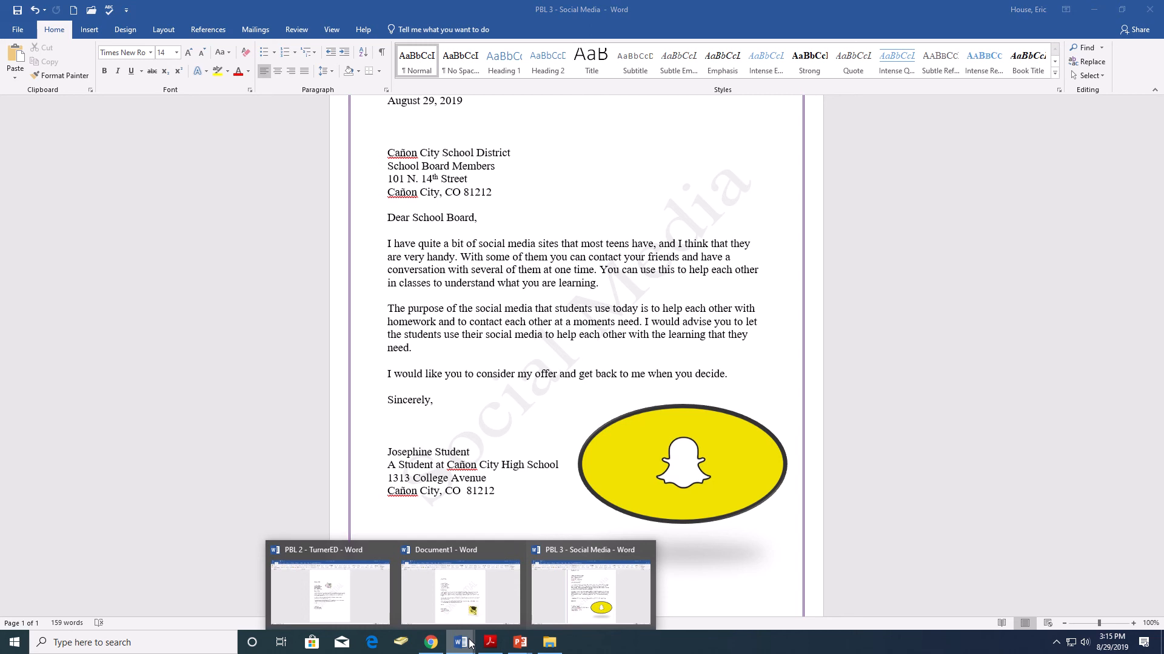
left_click(431, 642)
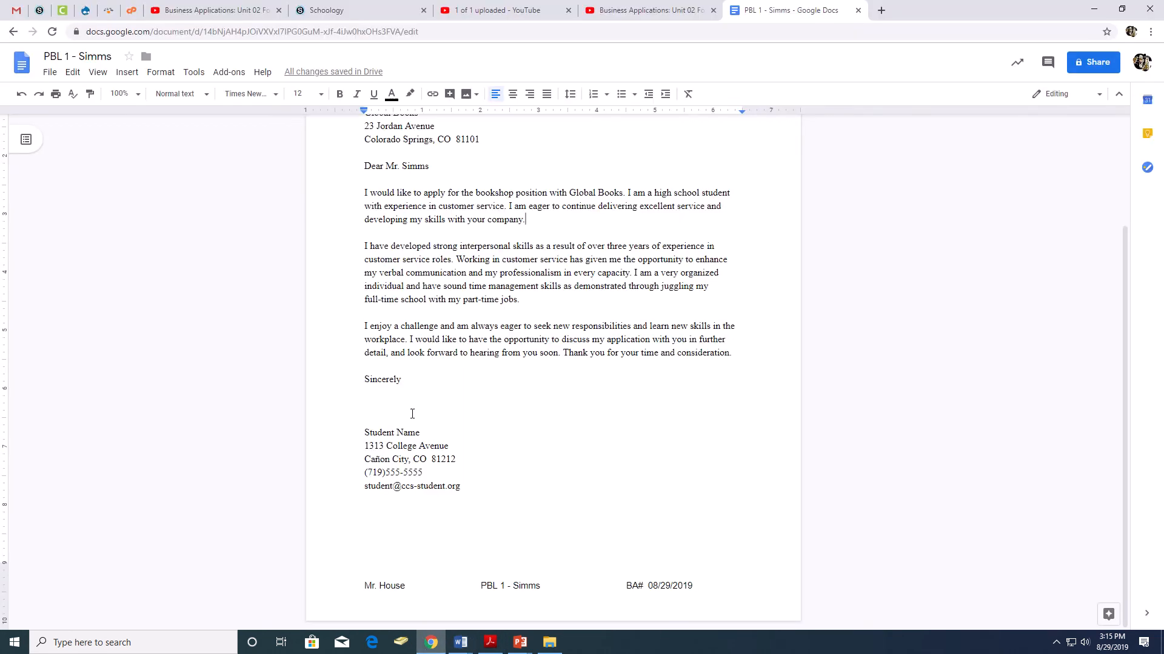
left_click(39, 10)
scroll(526, 423, "down", 1)
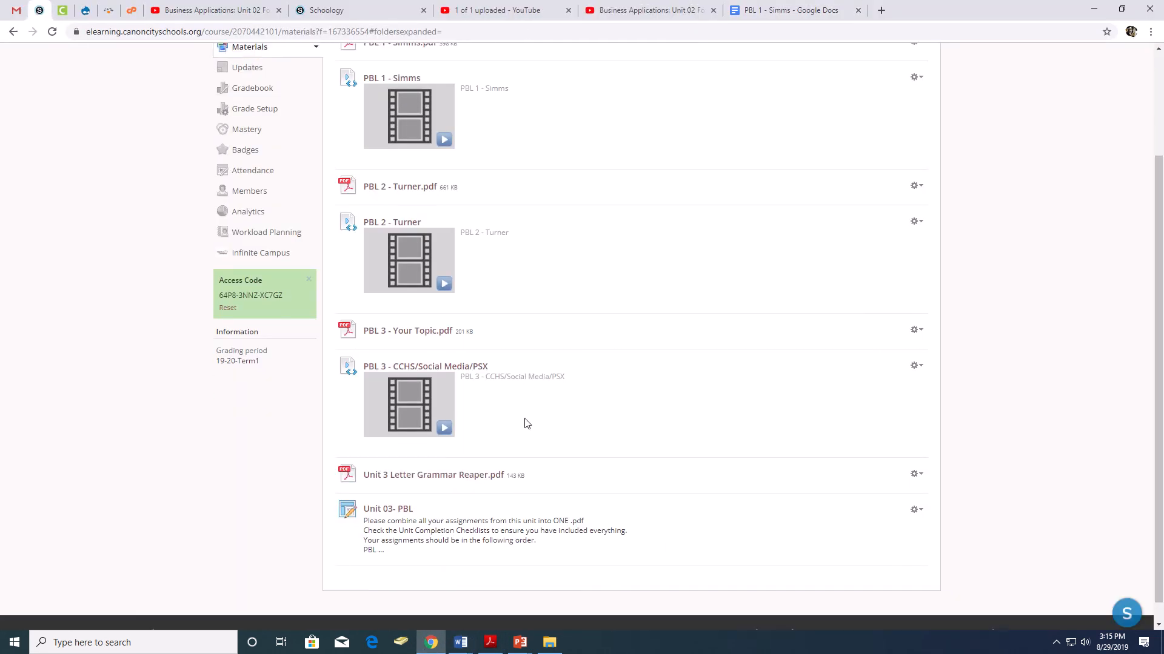
left_click(464, 455)
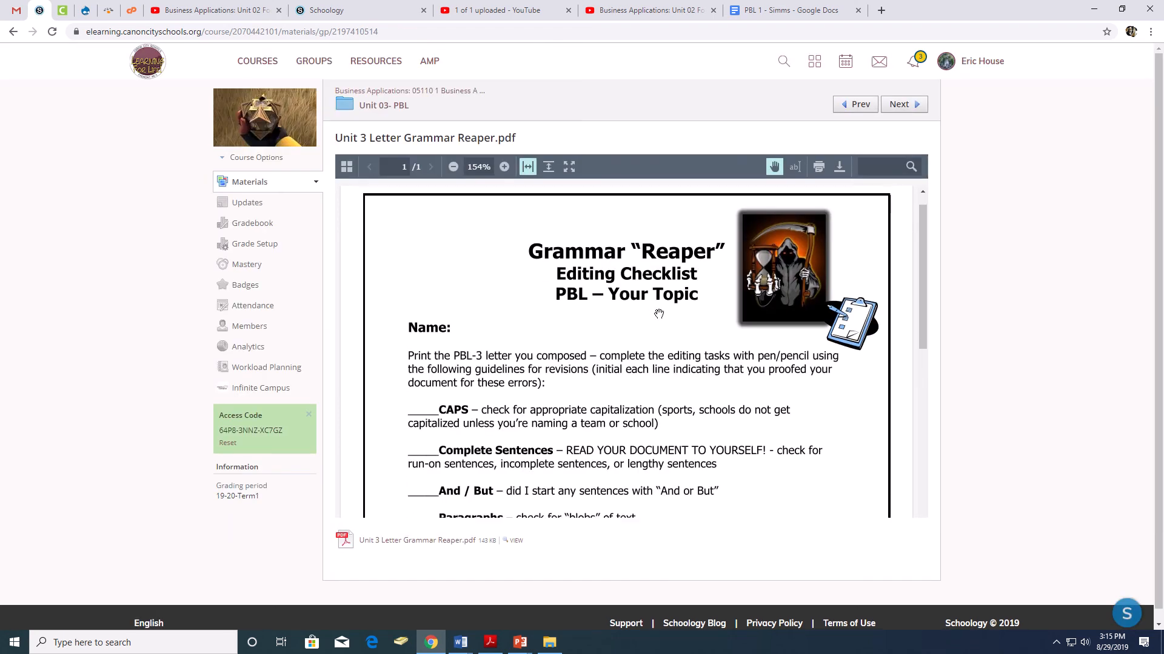
scroll(659, 314, "down", 2)
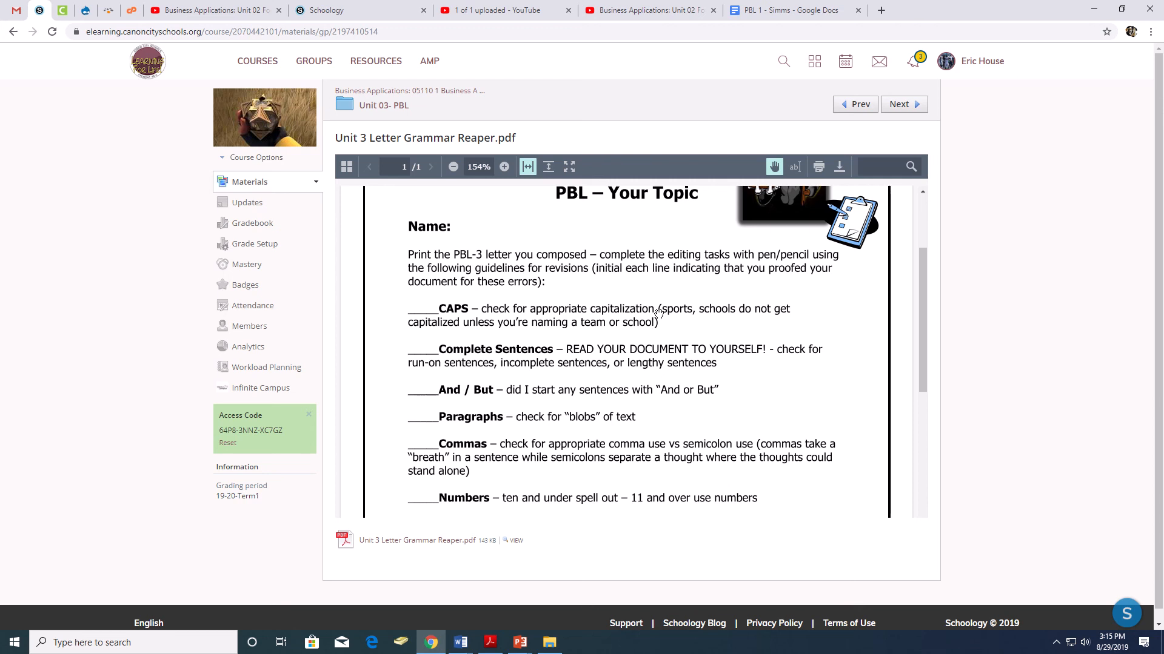
scroll(639, 296, "down", 1)
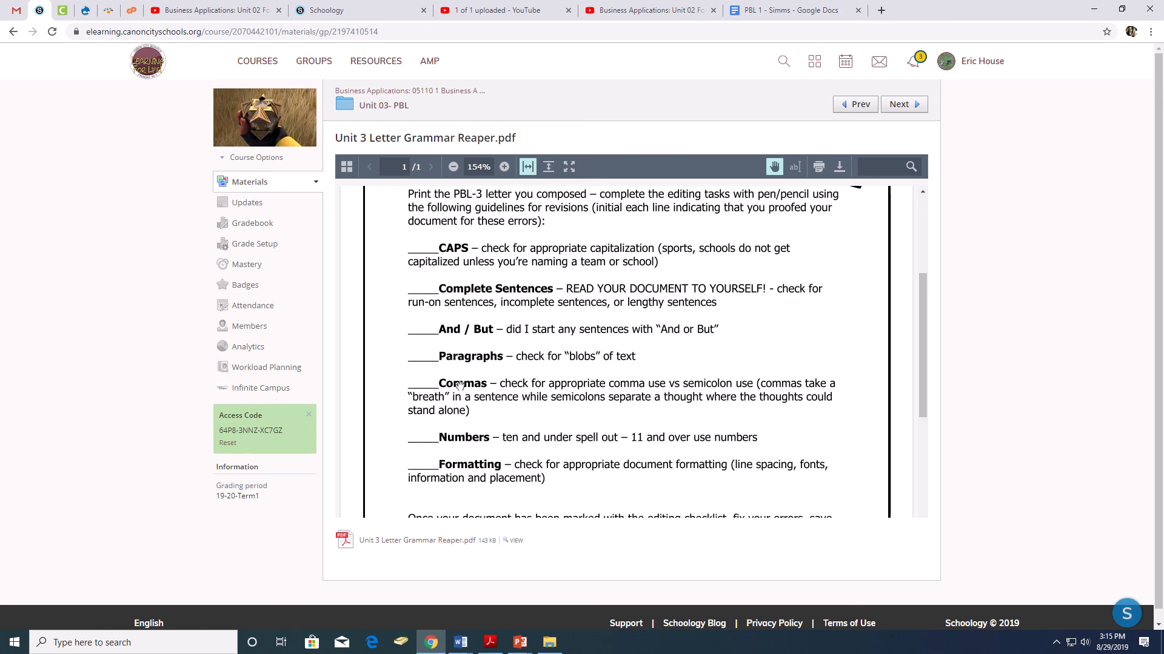
scroll(458, 388, "down", 2)
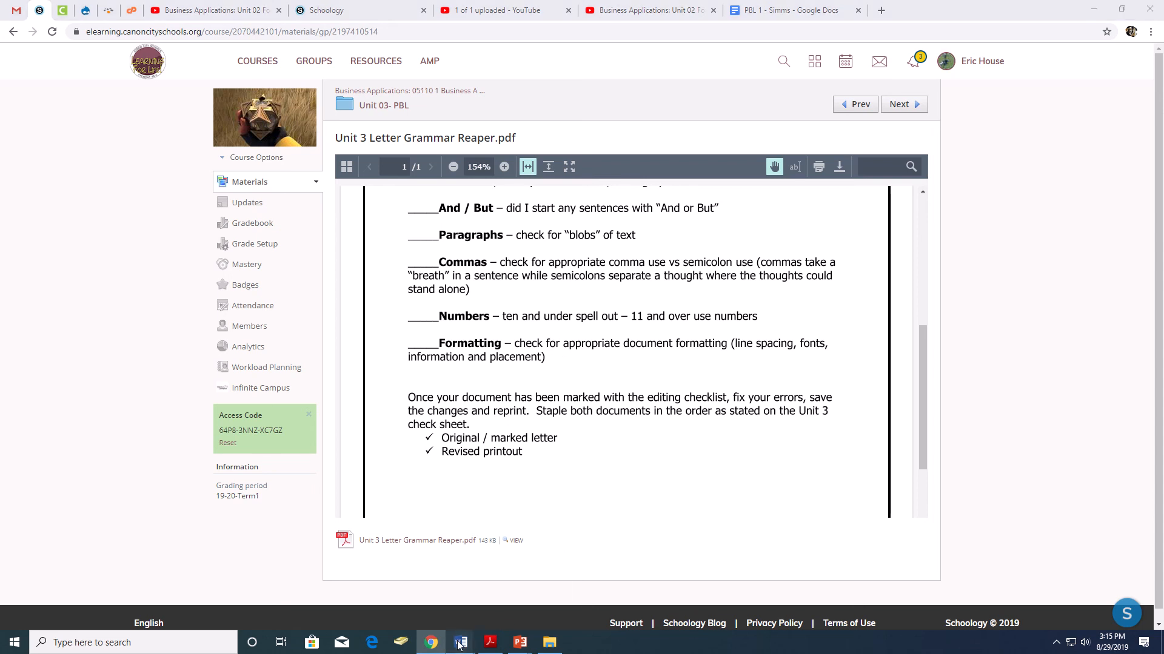
Switch back to the PBL 3 - Social Media letter in Word and review its text and picture.
mouse_move(462, 641)
left_click(586, 591)
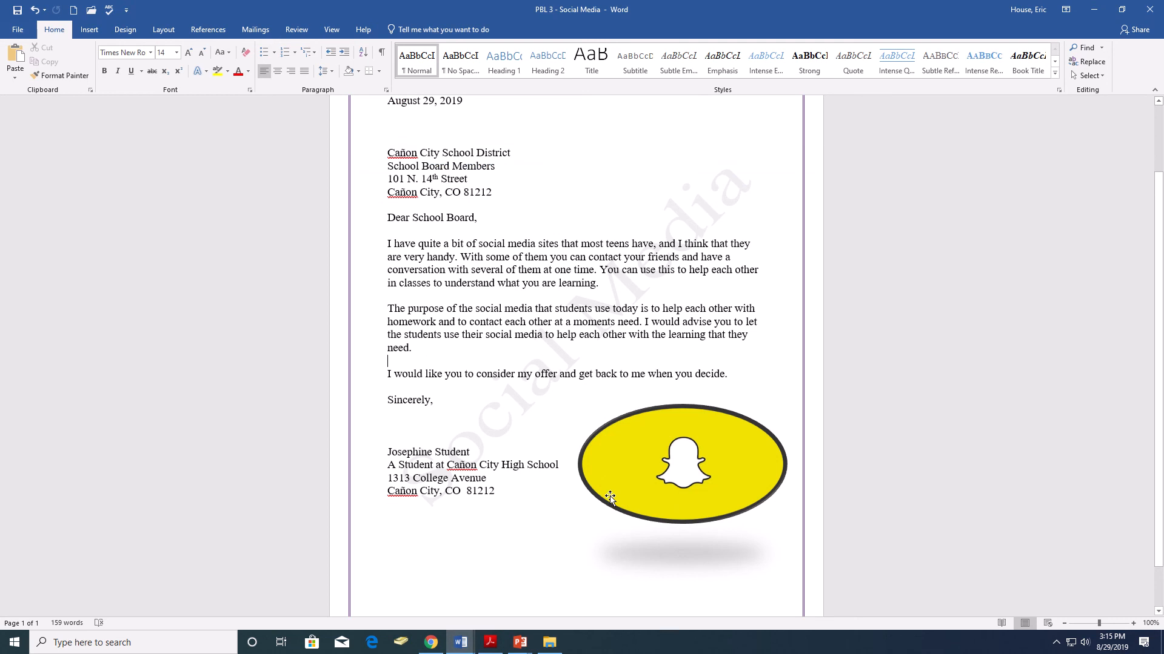
scroll(747, 206, "up", 2)
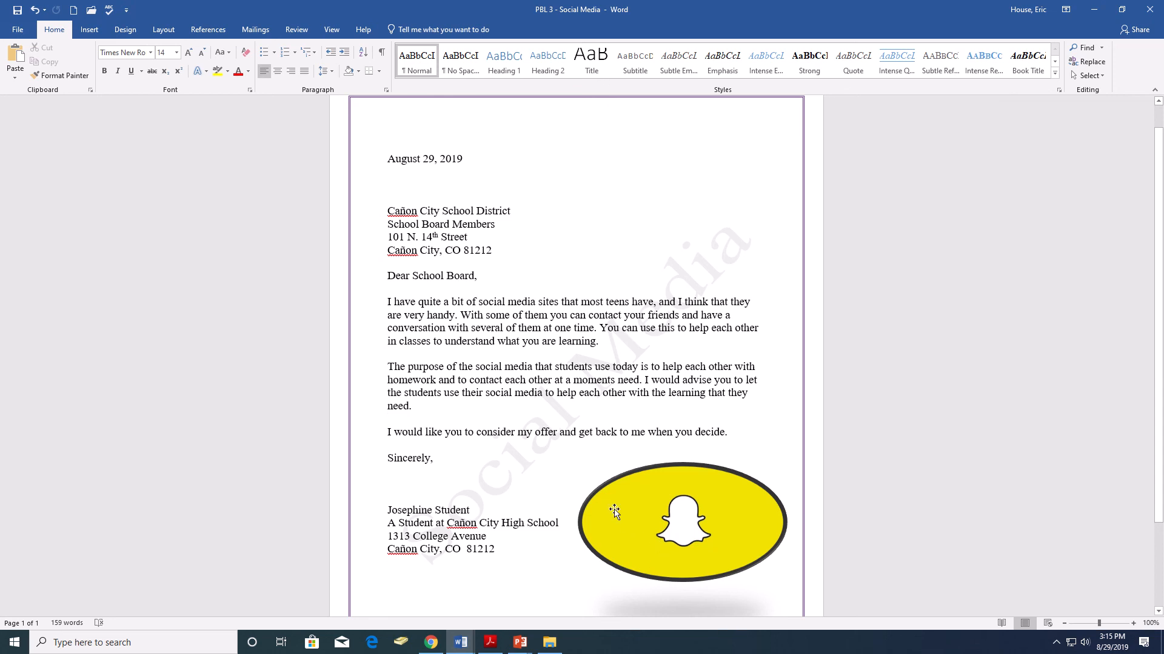
scroll(676, 509, "down", 2)
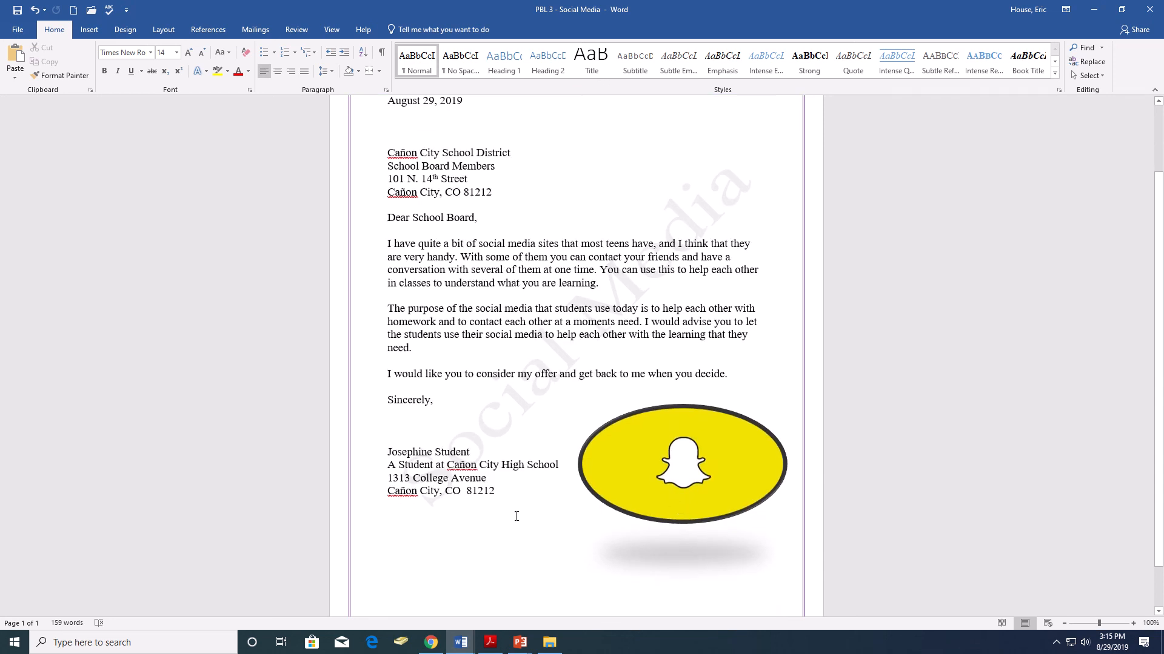
scroll(515, 517, "up", 1)
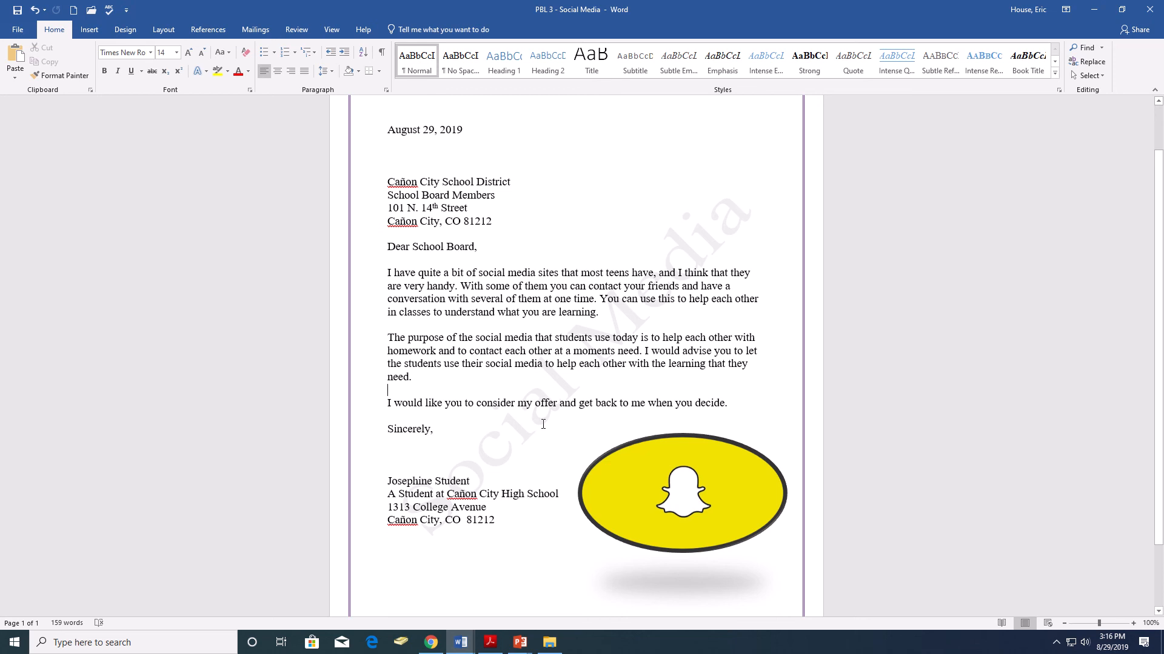
mouse_move(585, 4)
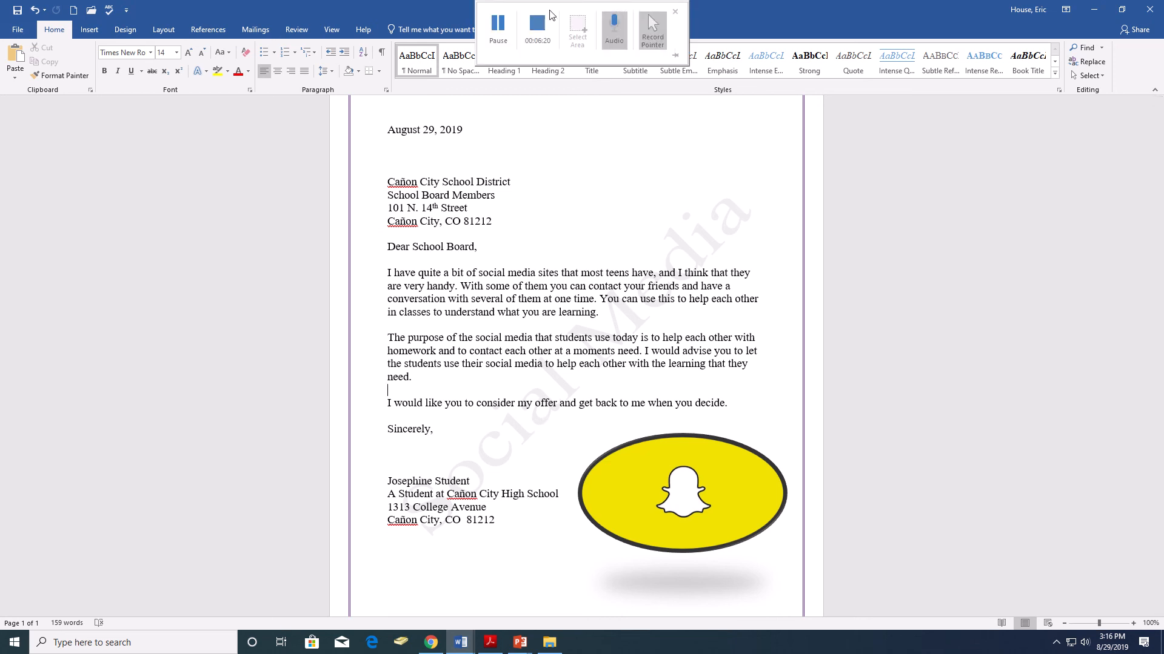